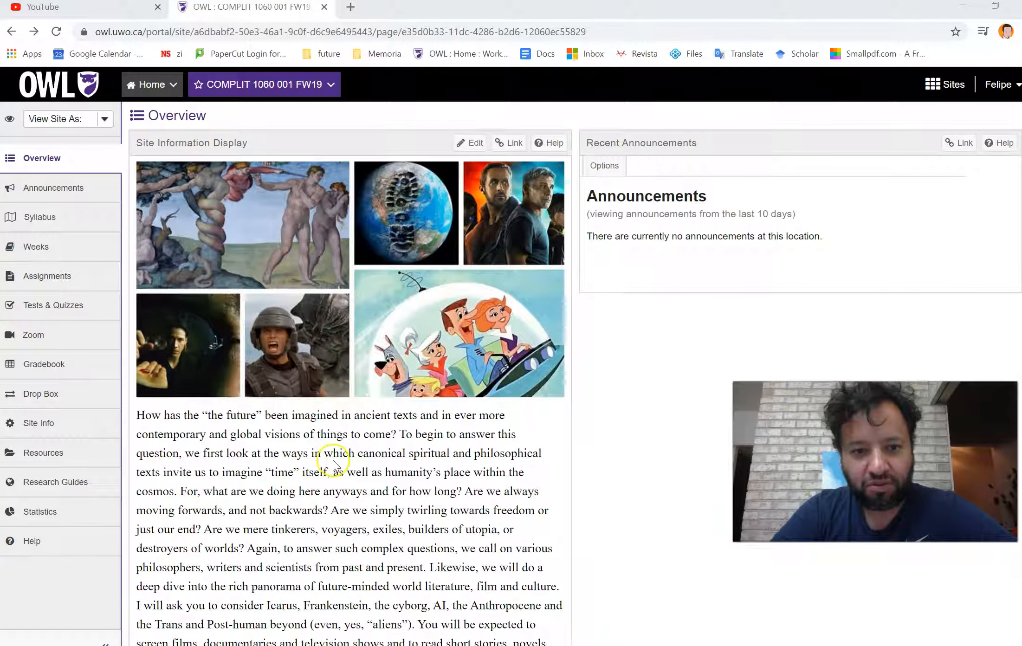
- Switch to YouTube and start uploading the Recording #3 video file
left_click(96, 16)
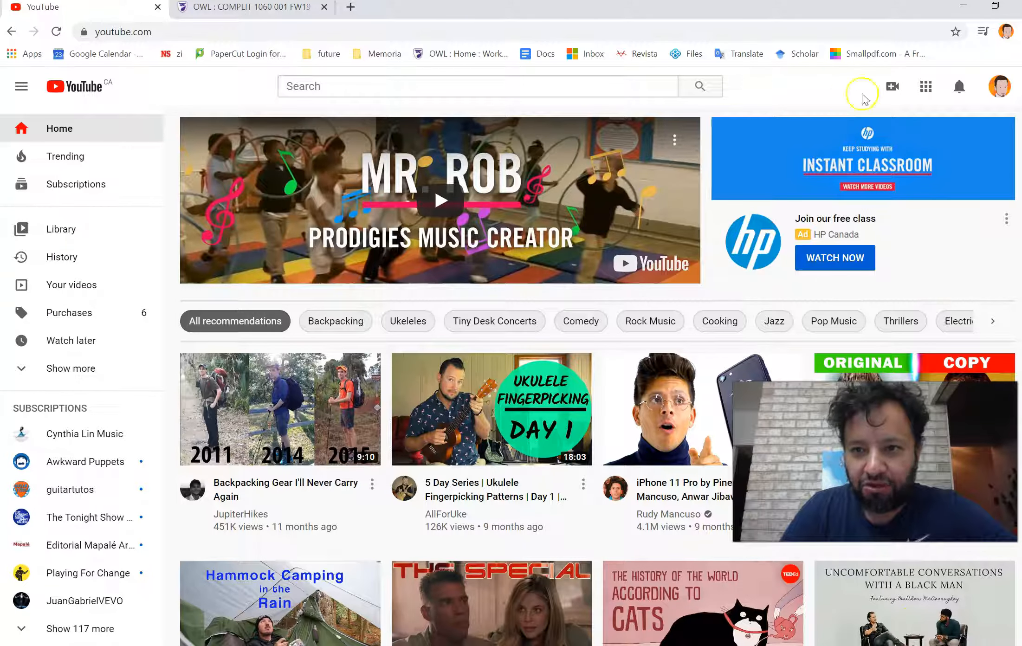
left_click(893, 88)
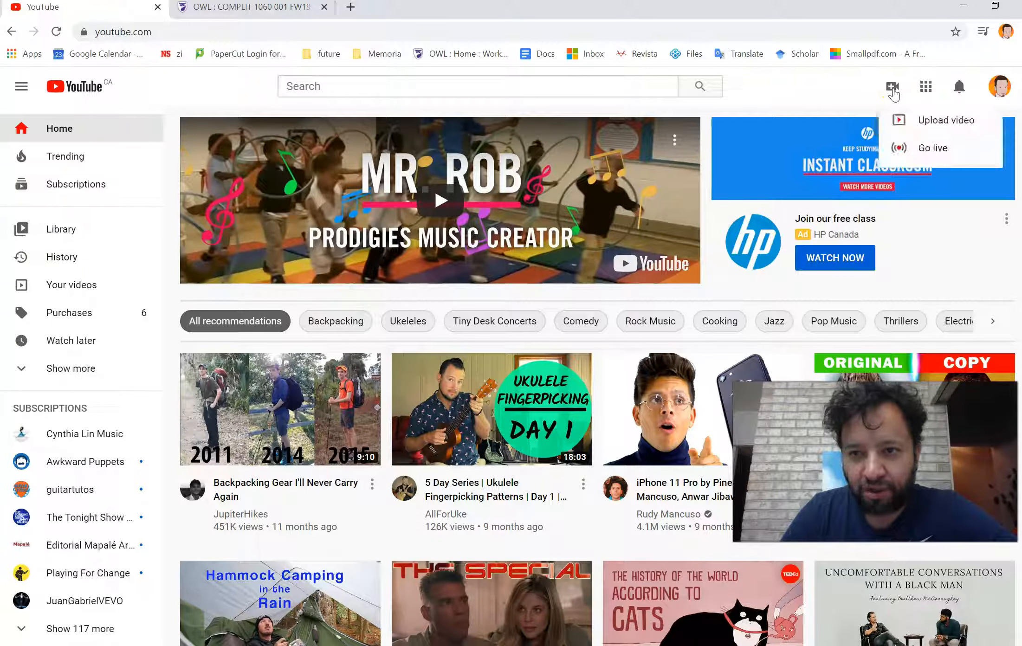
left_click(919, 114)
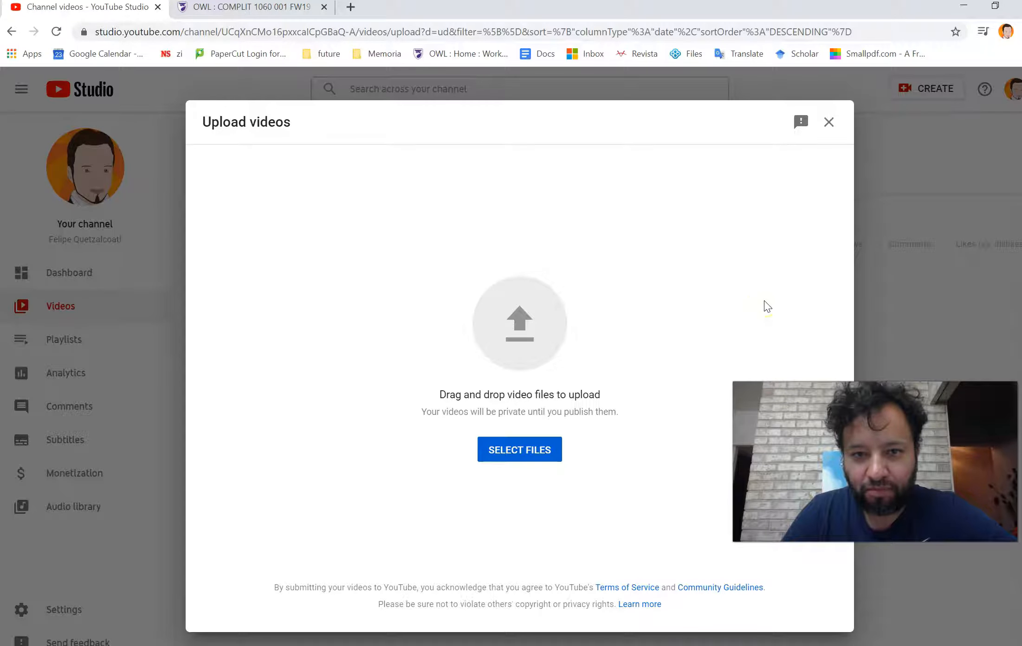
left_click(511, 330)
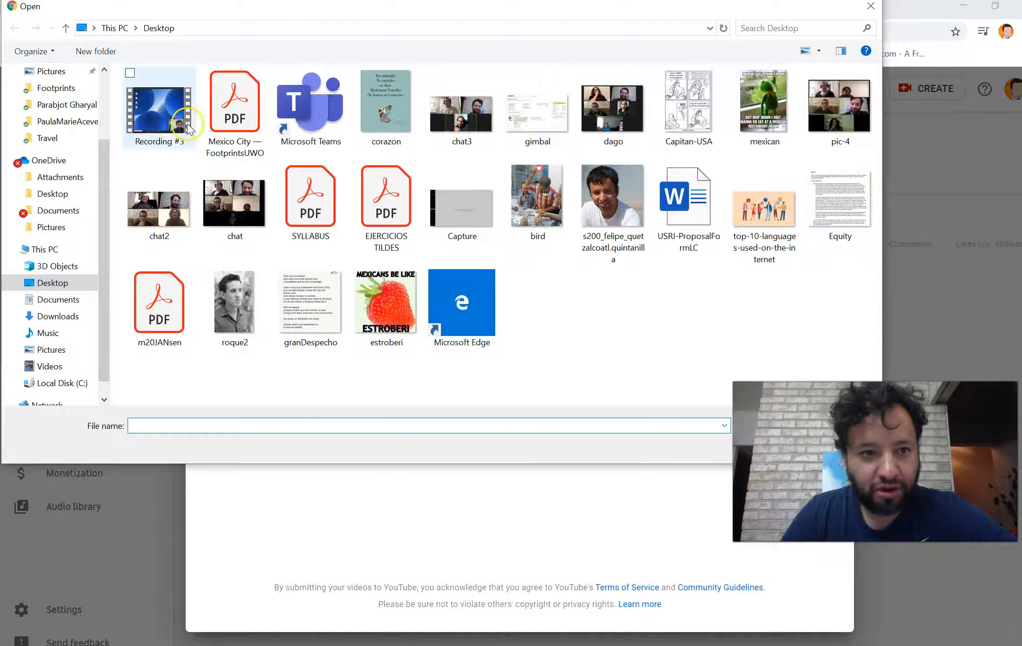
double_click(159, 121)
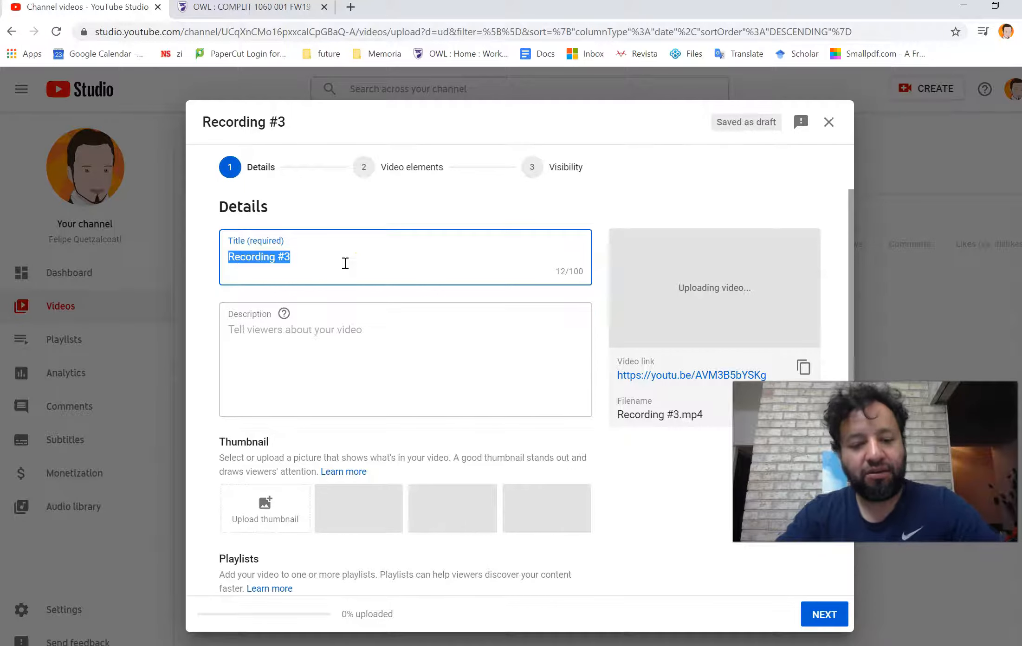
- Title the video "Embedding Youtube Lectures to OWL"
type("Embed")
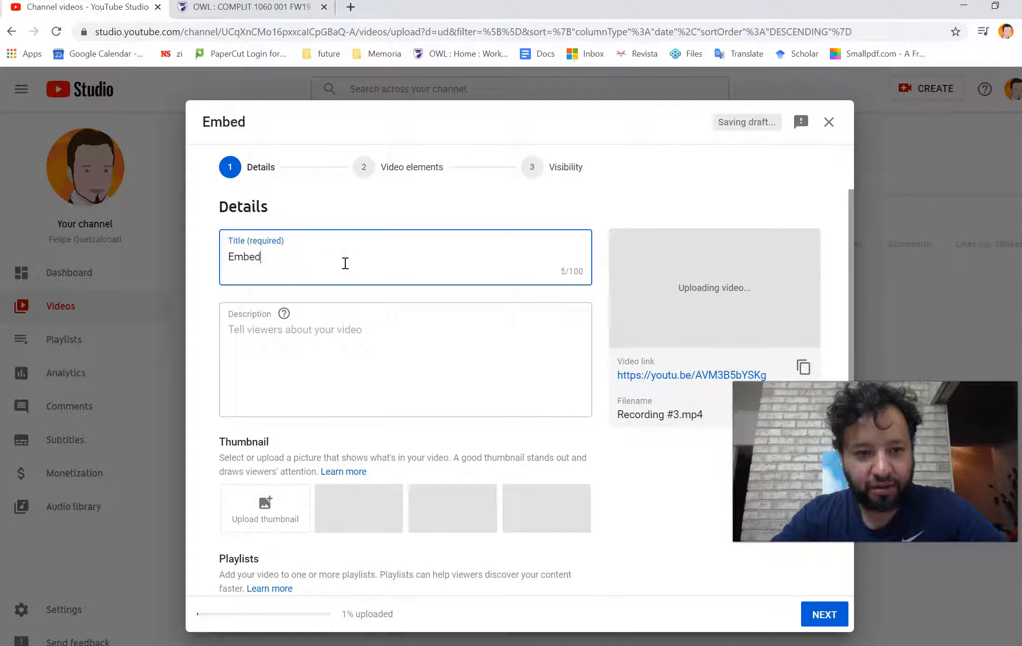
type("ding ")
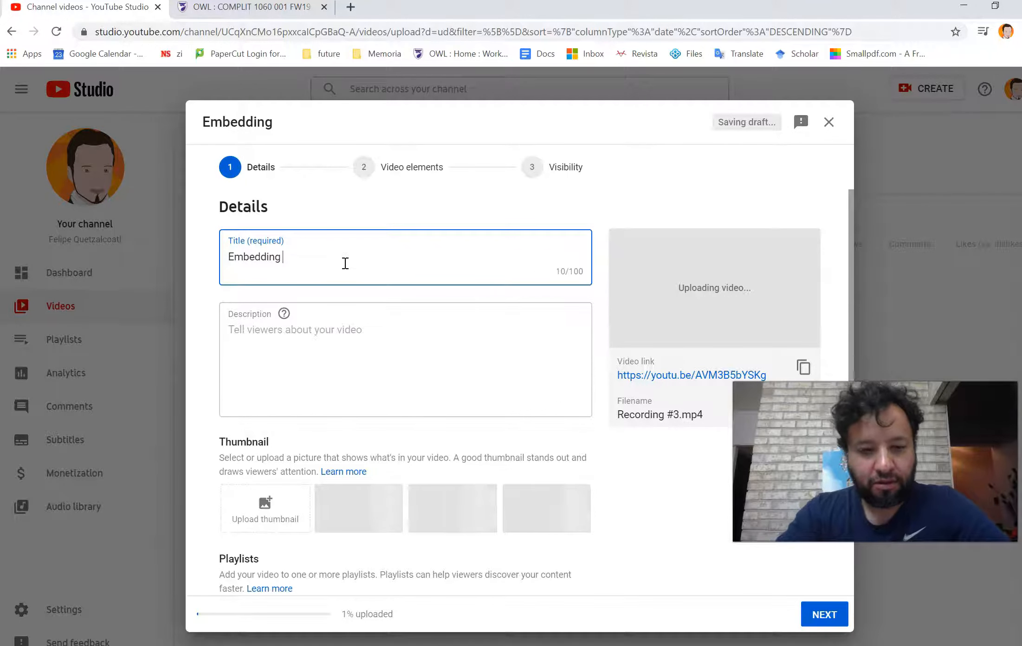
type("Youtibe")
key("BackSpace")
key("BackSpace")
key("BackSpace")
type("ubb")
key("BackSpace")
type("e ")
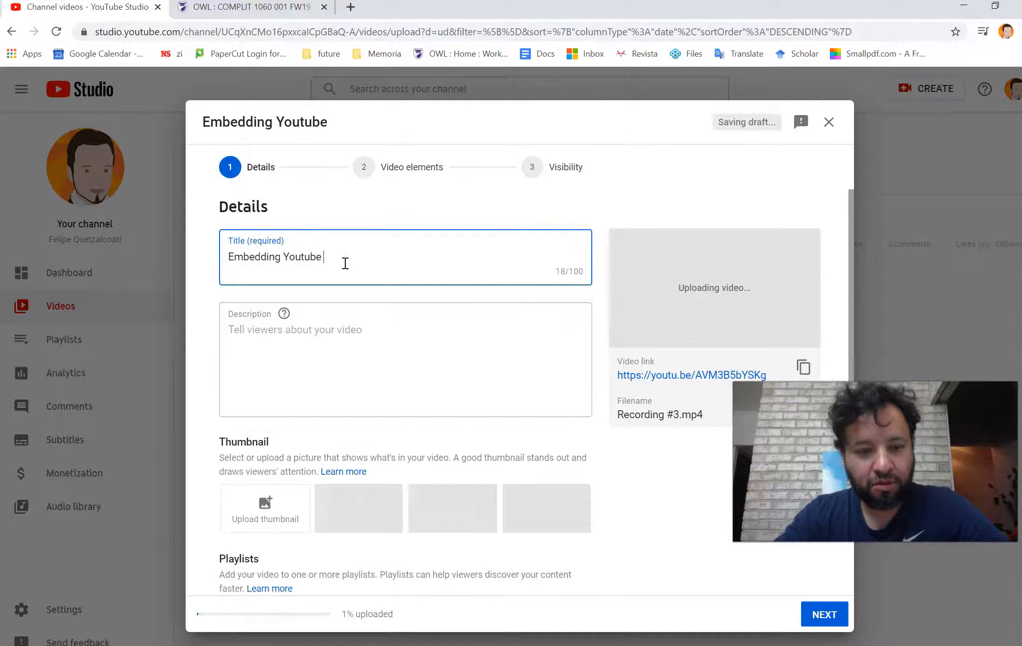
type("Lectures to ")
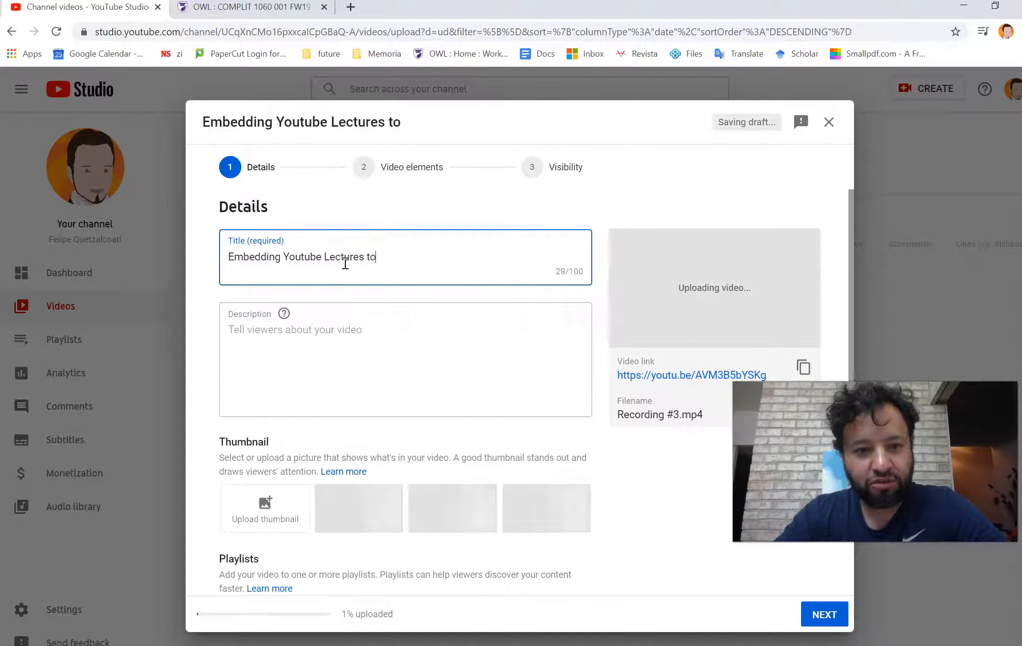
type("OWL")
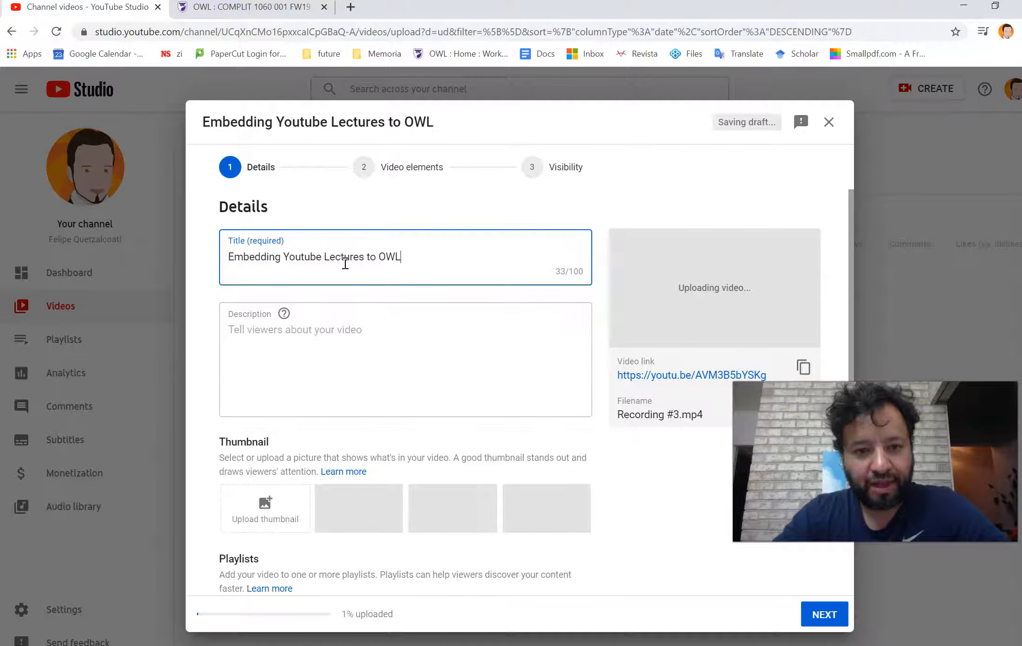
- Mark the video as not made for kids
scroll(378, 367, "down", 4)
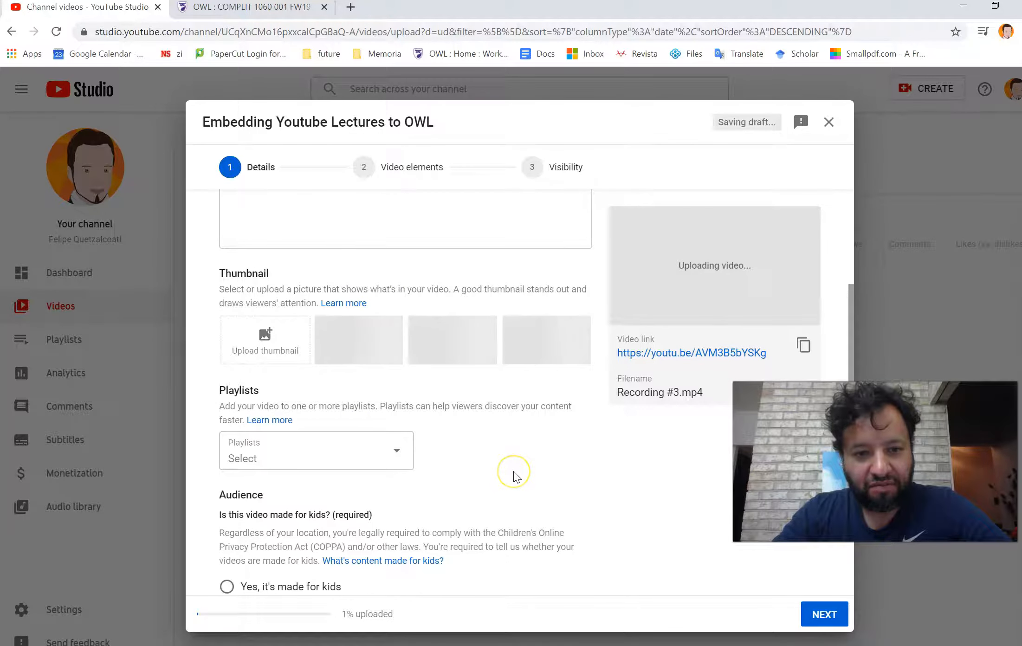
scroll(515, 476, "down", 2)
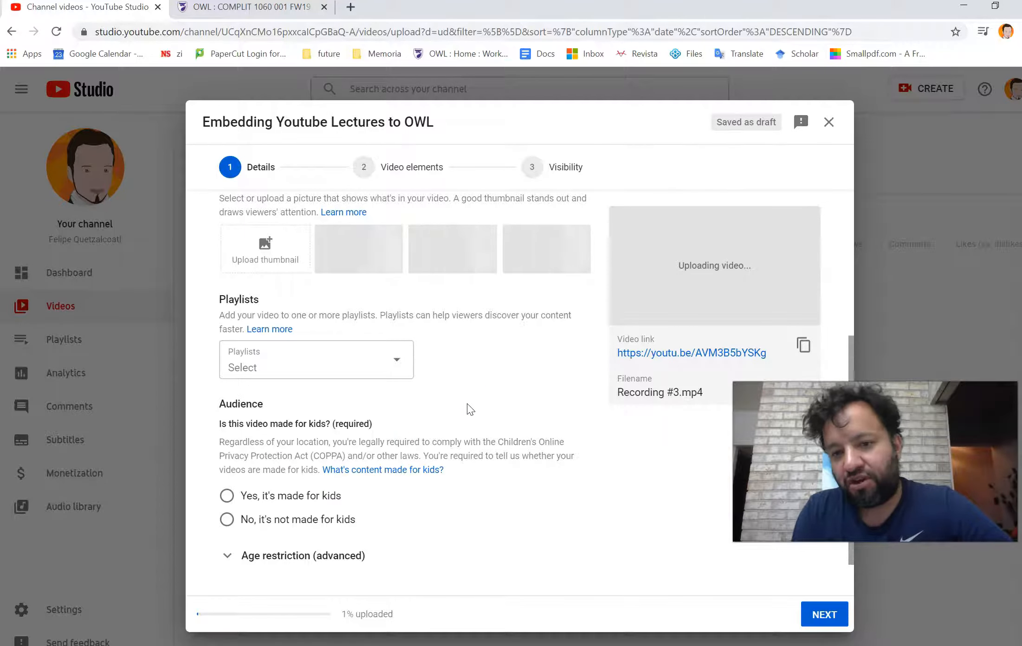
scroll(478, 418, "down", 2)
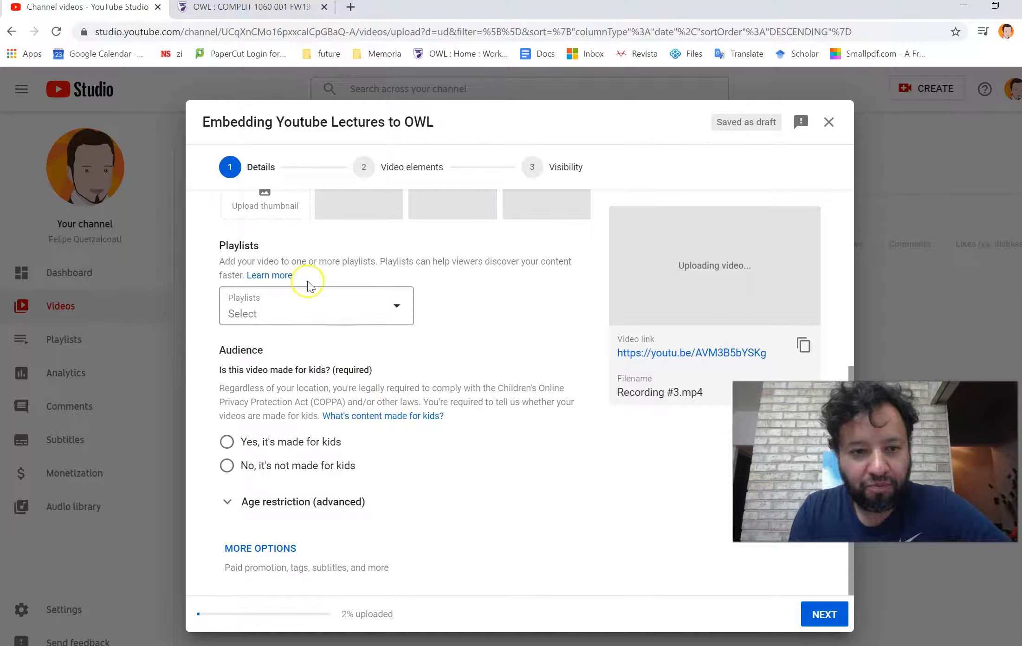
left_click(225, 466)
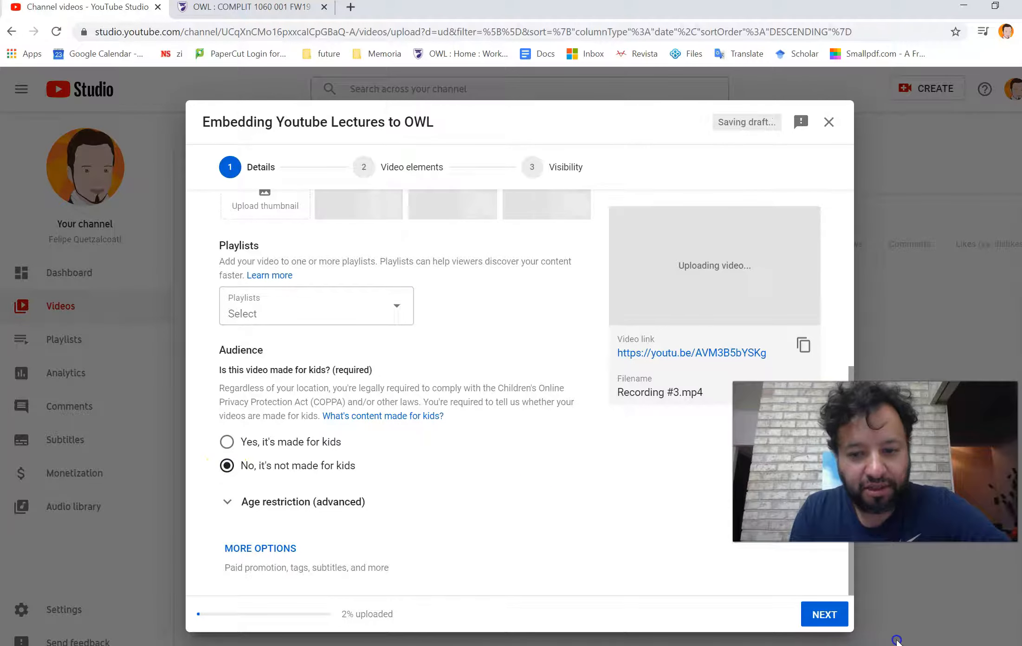
- Advance to the Visibility stage and set the video to Unlisted
left_click(820, 615)
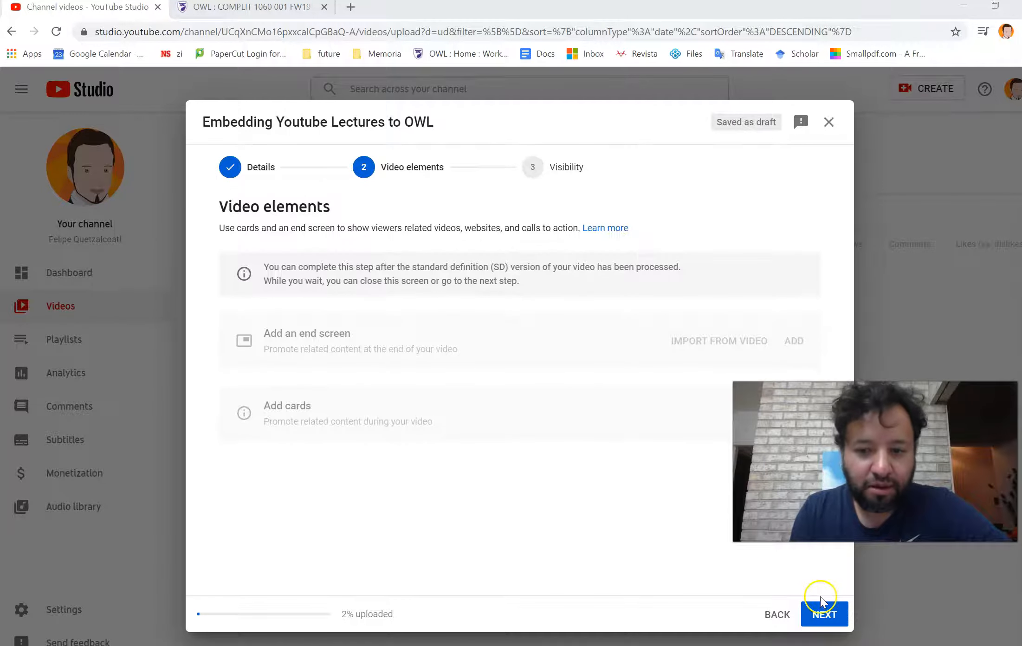
left_click(822, 615)
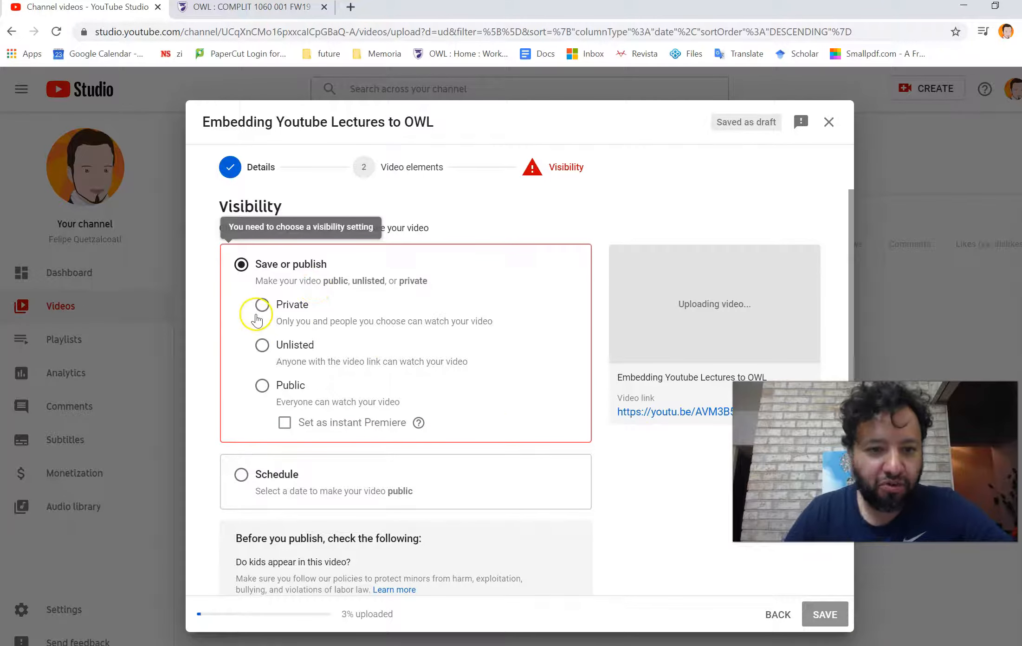
left_click(262, 354)
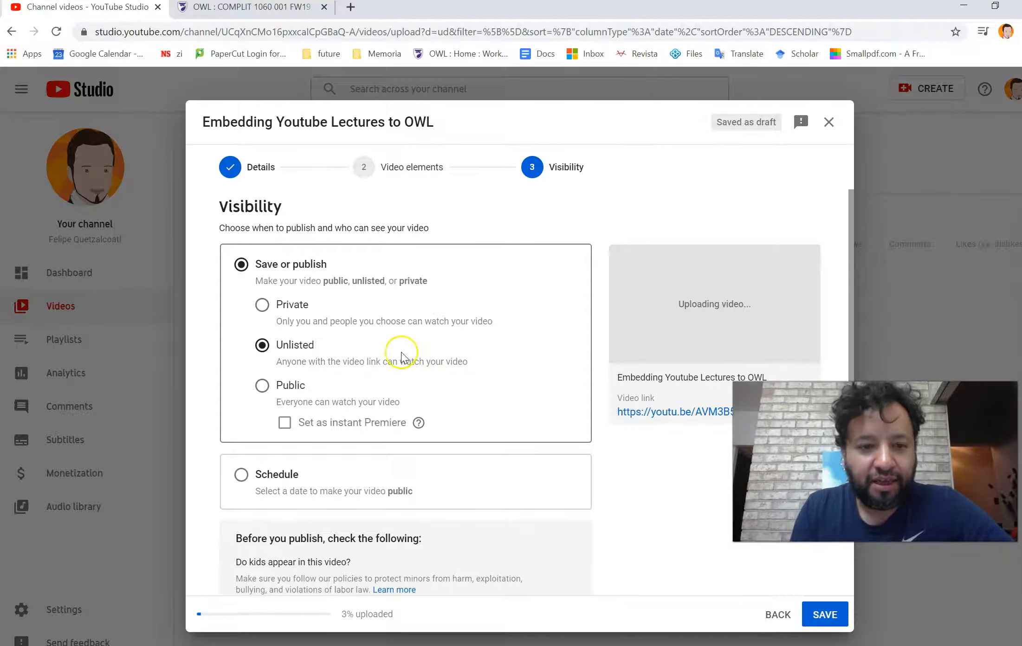
scroll(386, 354, "down", 1)
left_click(262, 344)
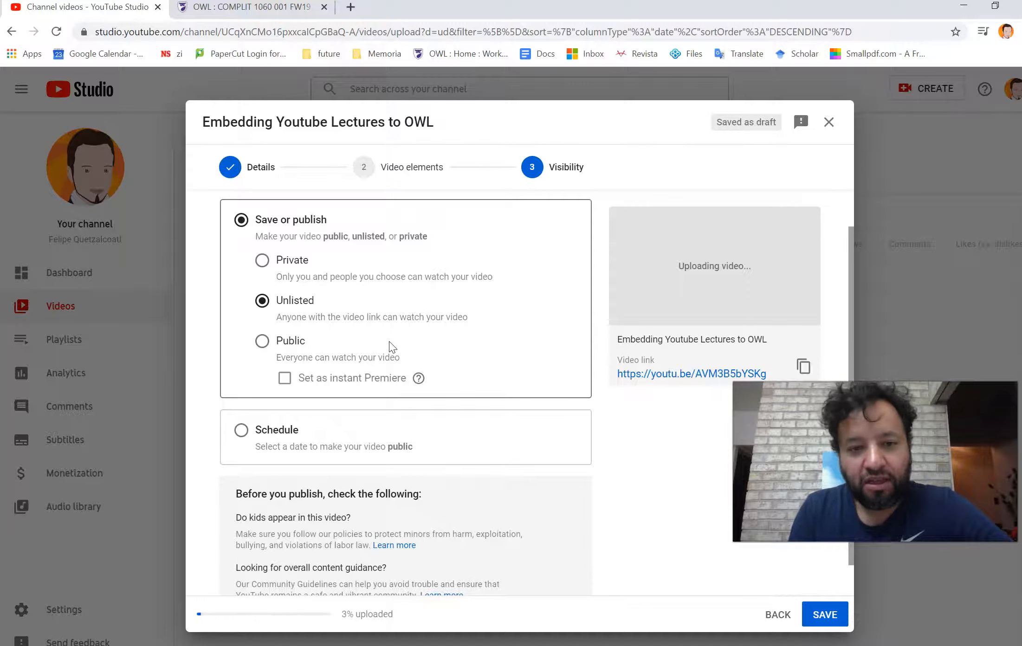
- Save the upload and close the uploading progress dialog
scroll(393, 343, "up", 1)
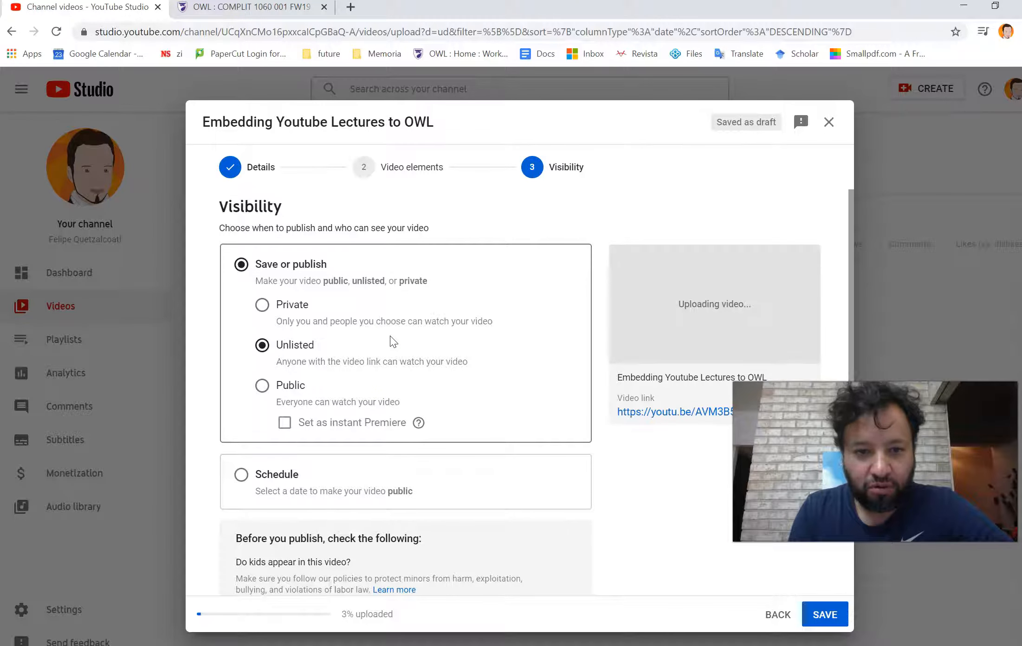
scroll(506, 364, "down", 1)
scroll(534, 353, "down", 2)
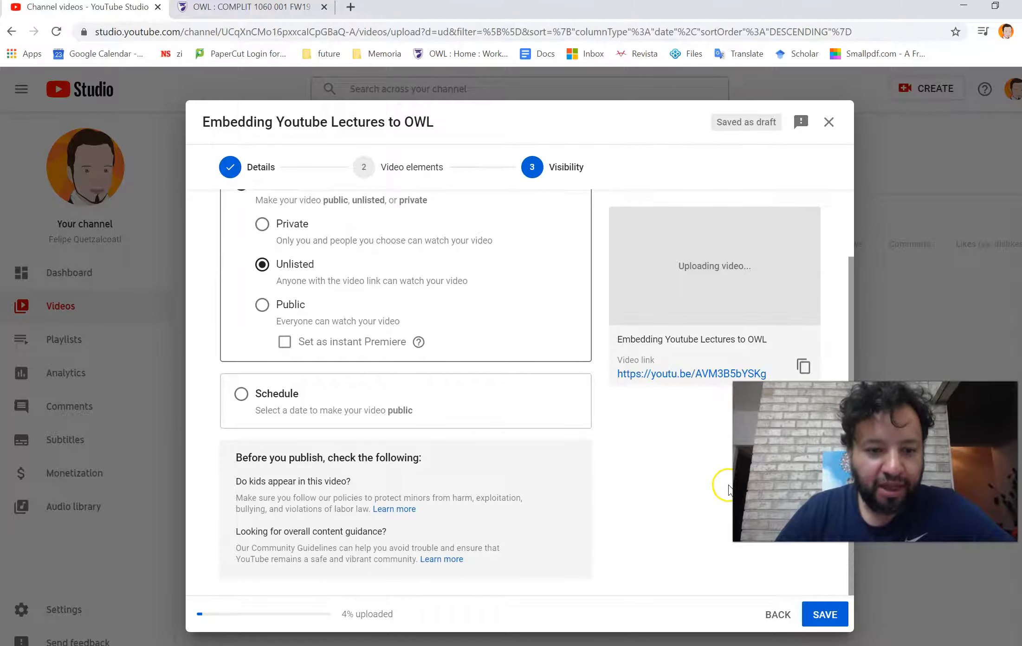
left_click(821, 615)
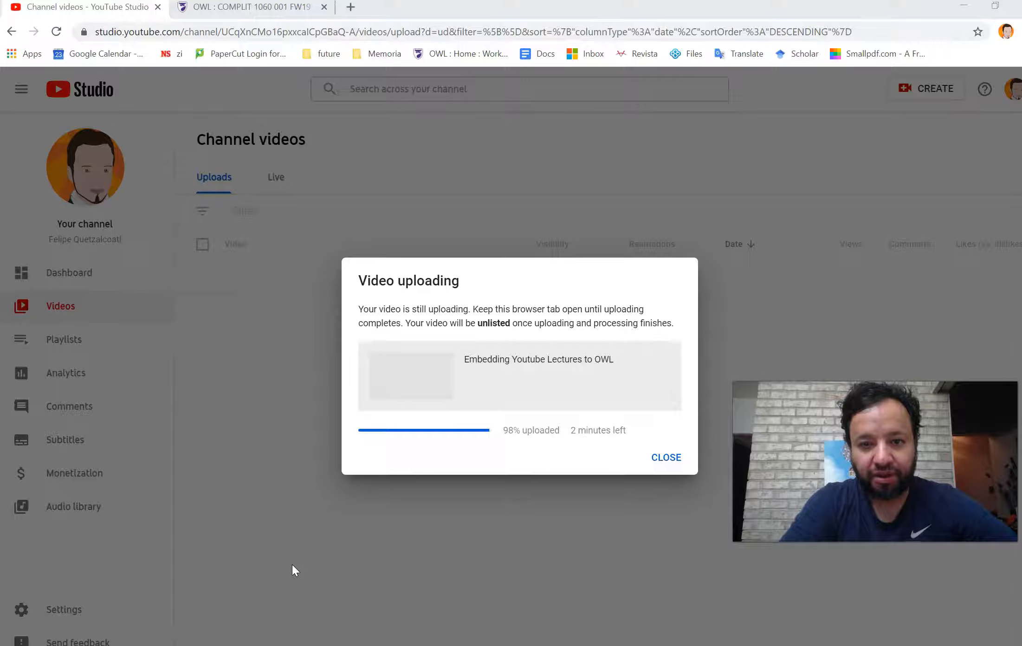
left_click(296, 563)
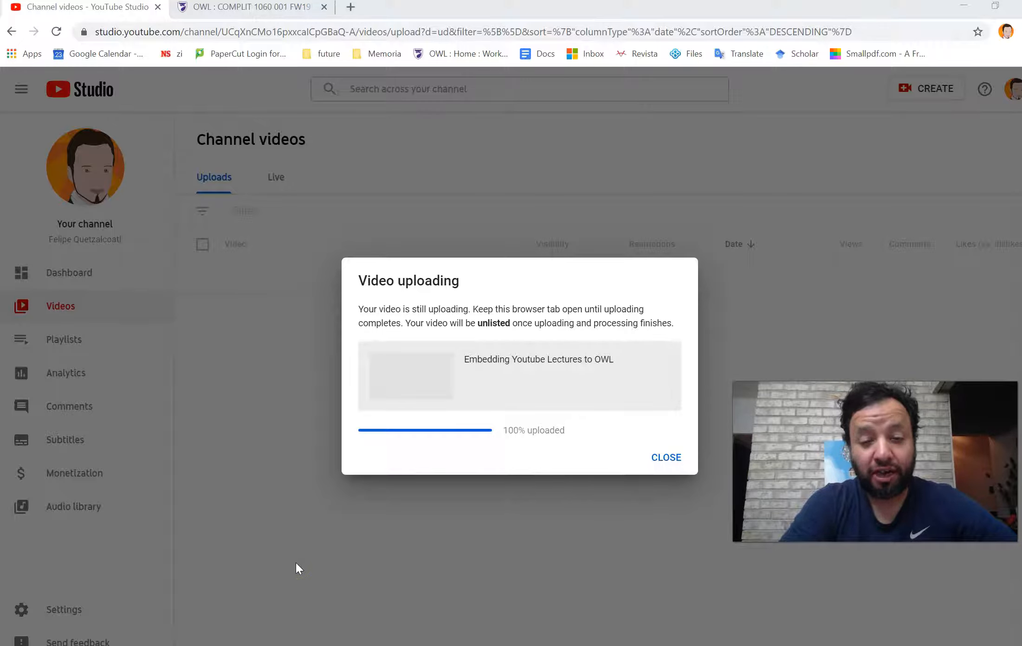
left_click(657, 458)
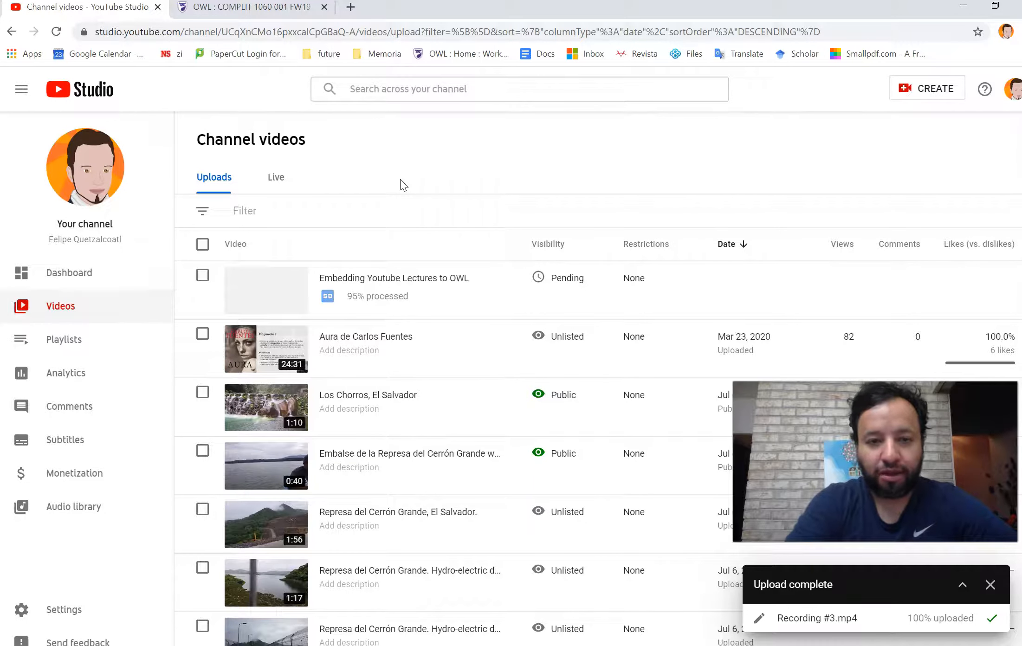
- Open the details page of the Embedding Youtube Lectures to OWL video
left_click(272, 462)
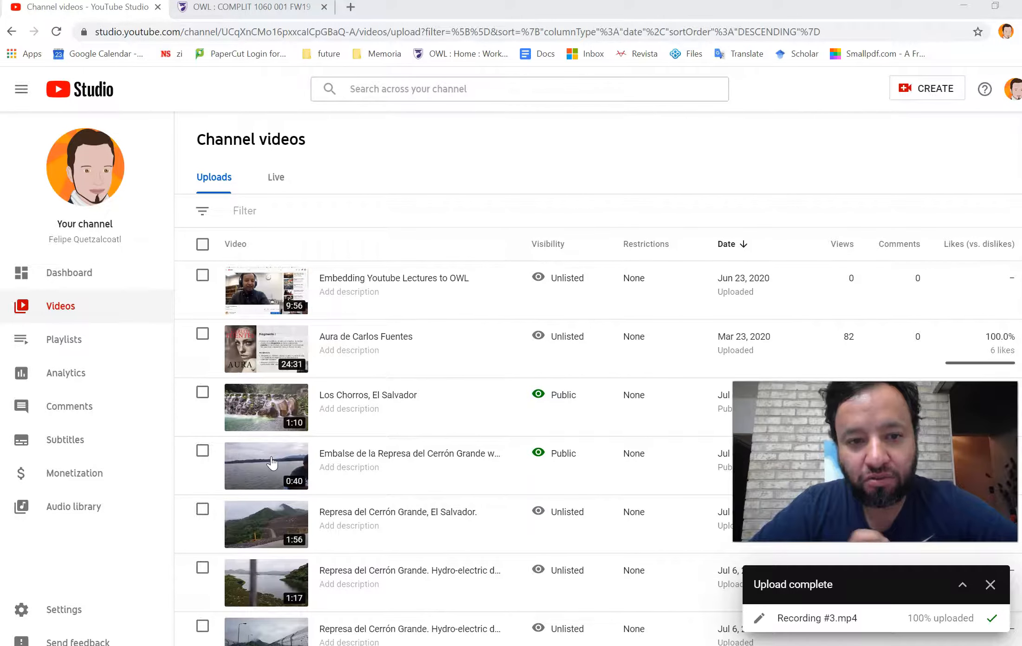
left_click(255, 291)
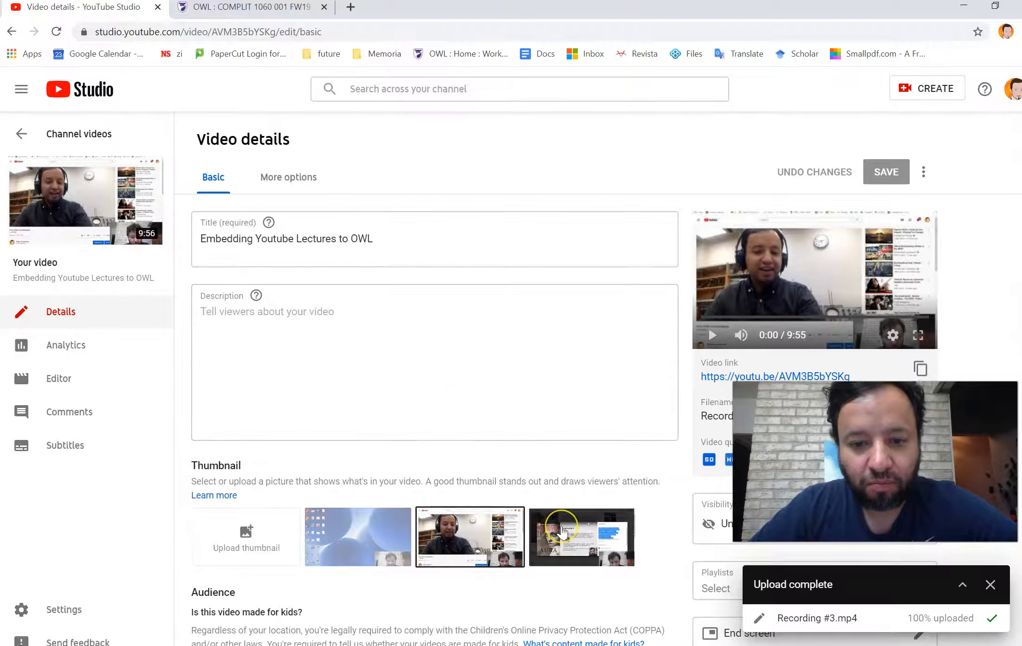
- Try different thumbnail options before reselecting the original one
left_click(563, 532)
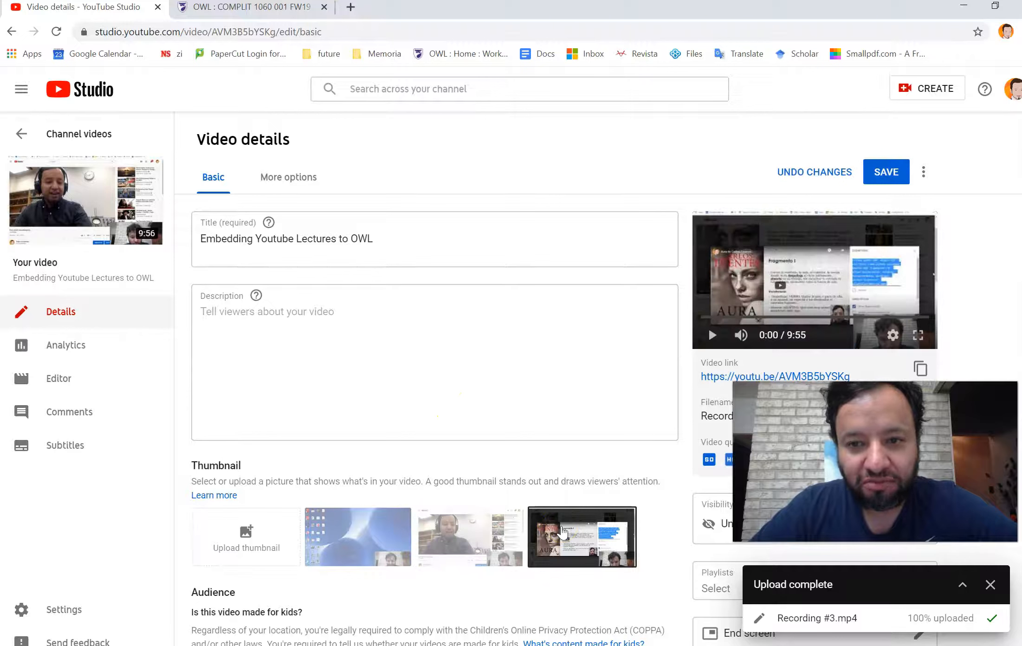
left_click(453, 545)
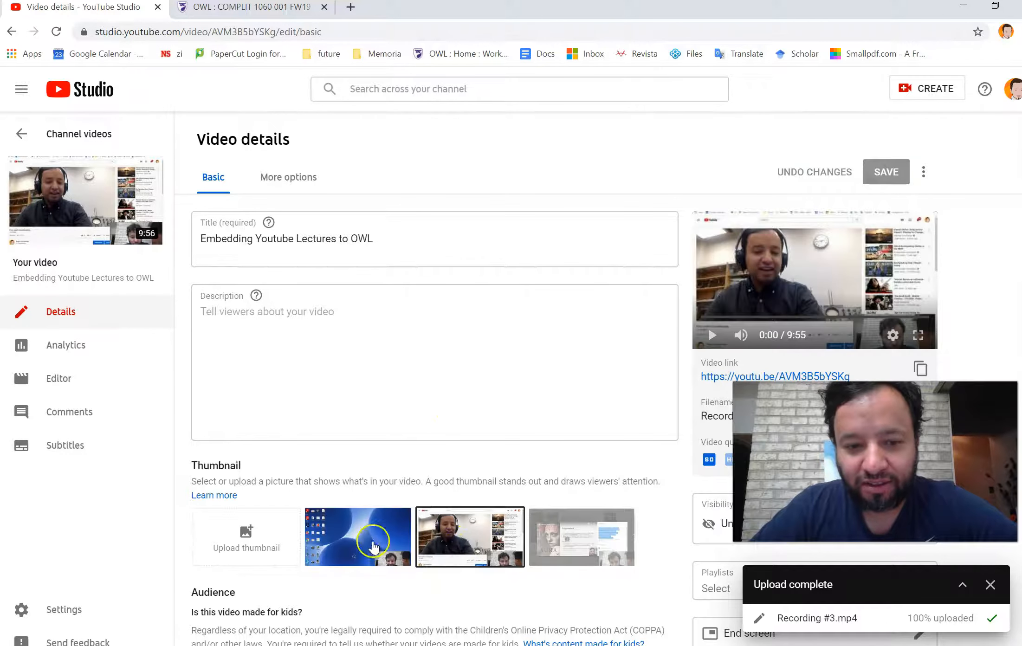
left_click(367, 547)
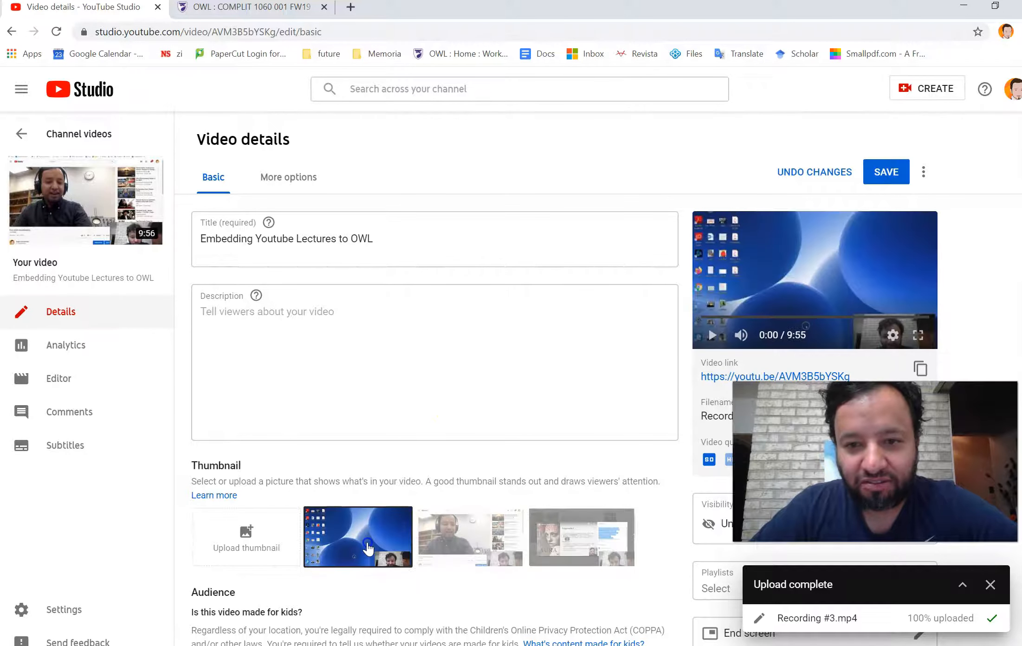
left_click(465, 538)
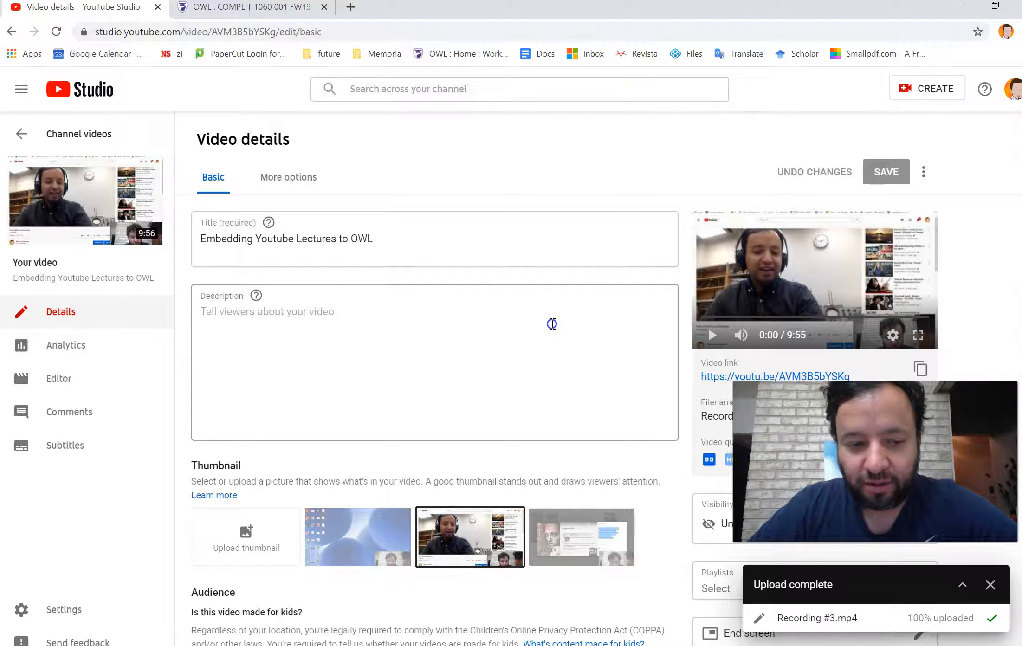
- Open the video's watch page from its link and open its Share options
left_click(726, 378)
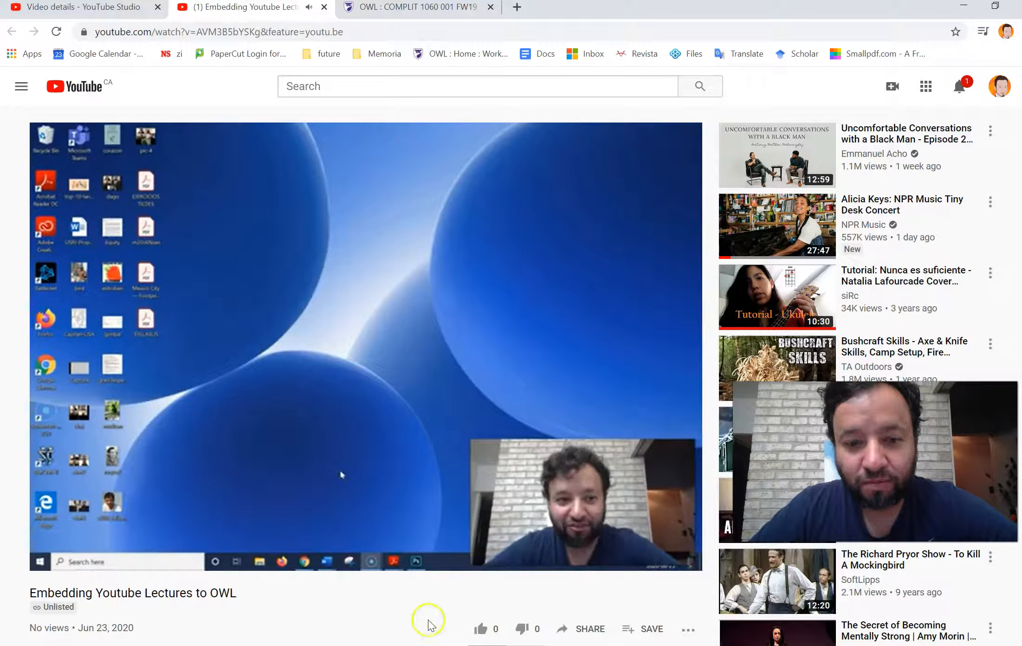
left_click(404, 466)
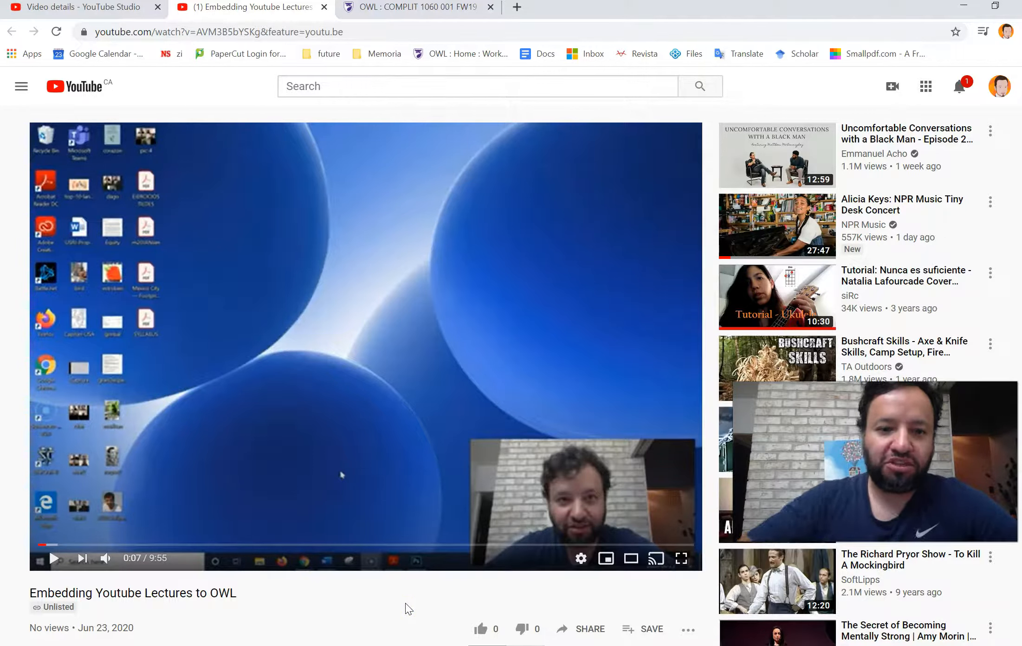
scroll(420, 608, "down", 2)
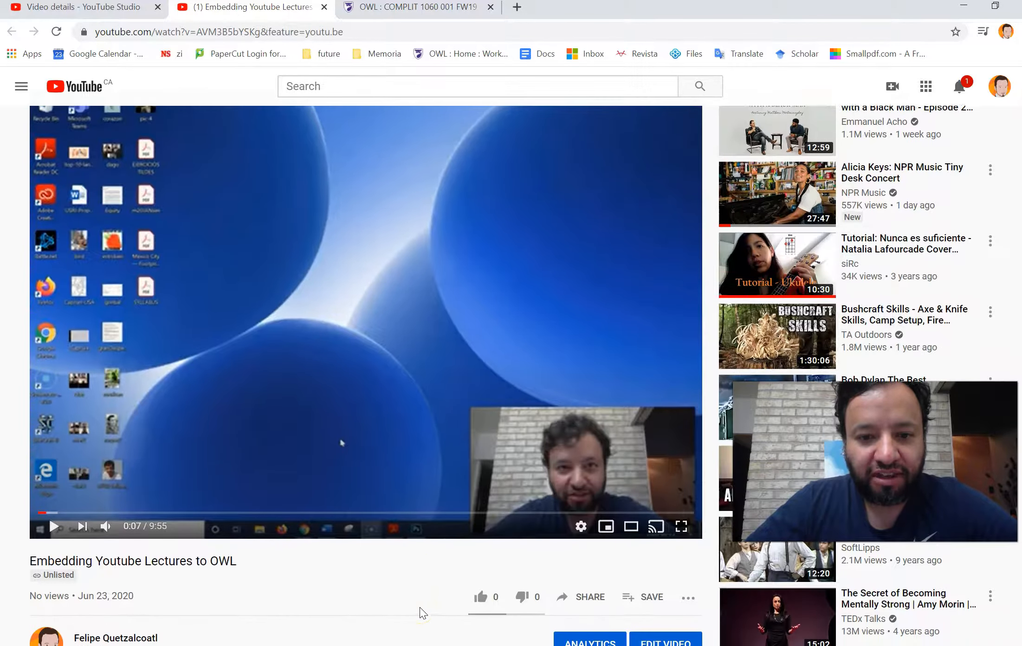
scroll(385, 594, "up", 2)
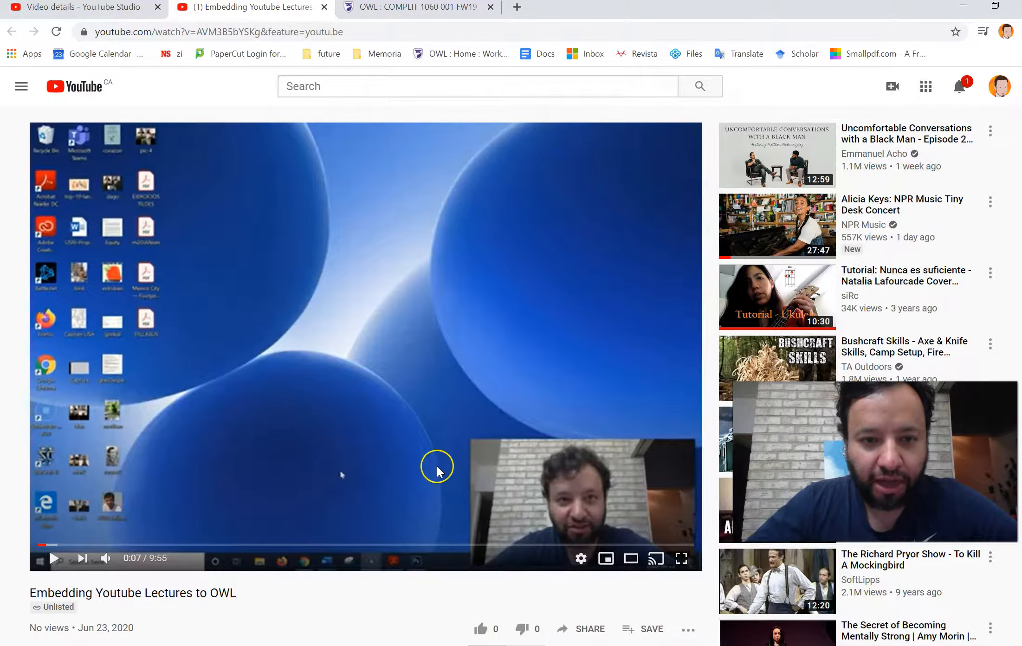
scroll(437, 467, "down", 1)
scroll(437, 467, "down", 1)
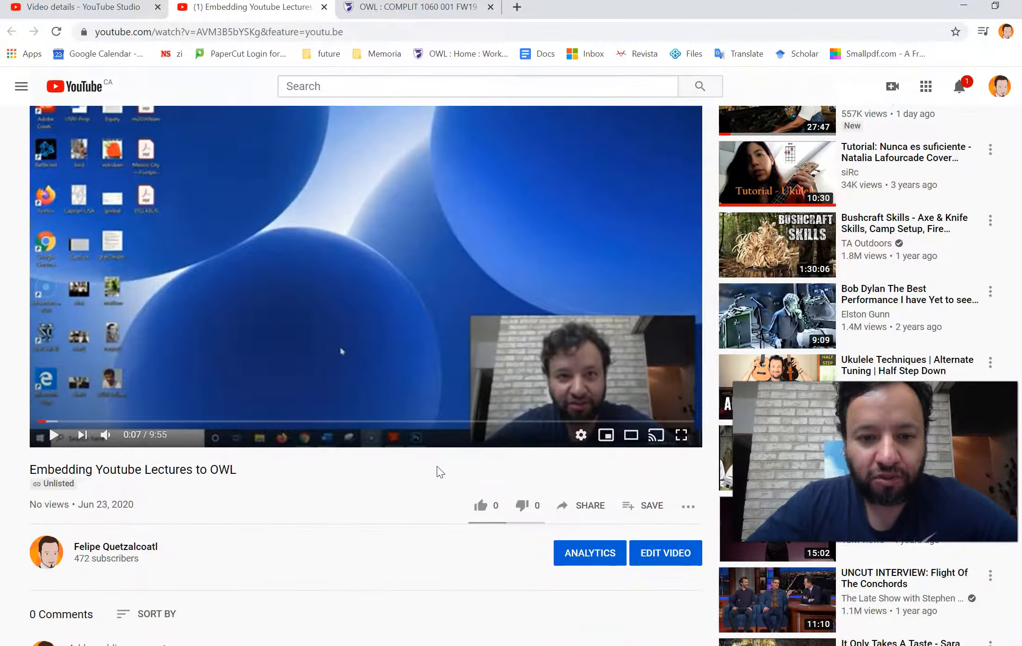
left_click(597, 505)
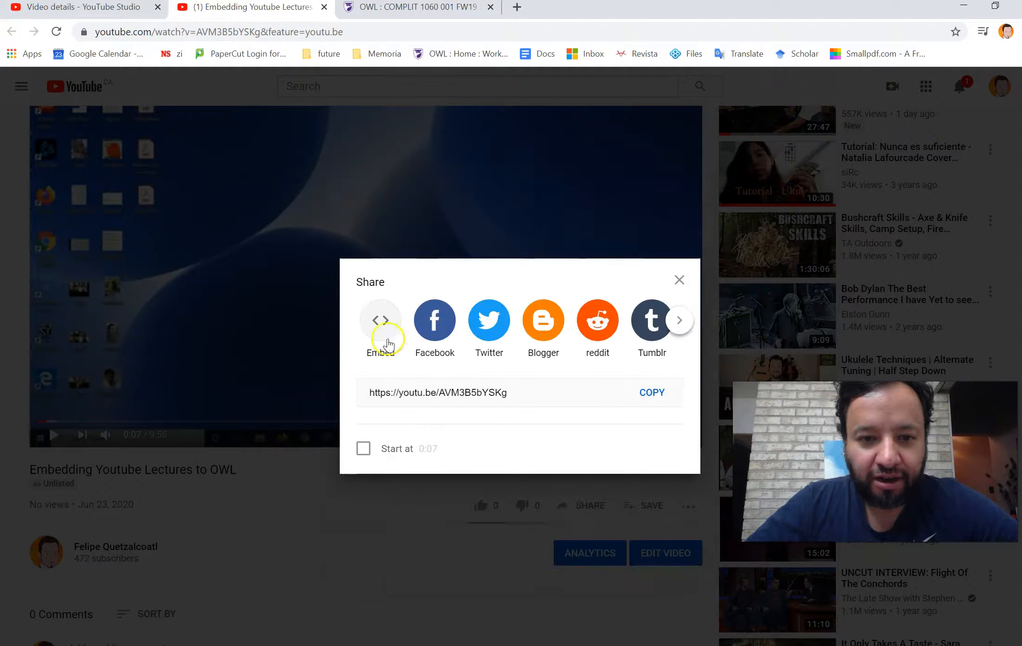
- Open the Embed share option and copy the video's iframe embed code
left_click(379, 320)
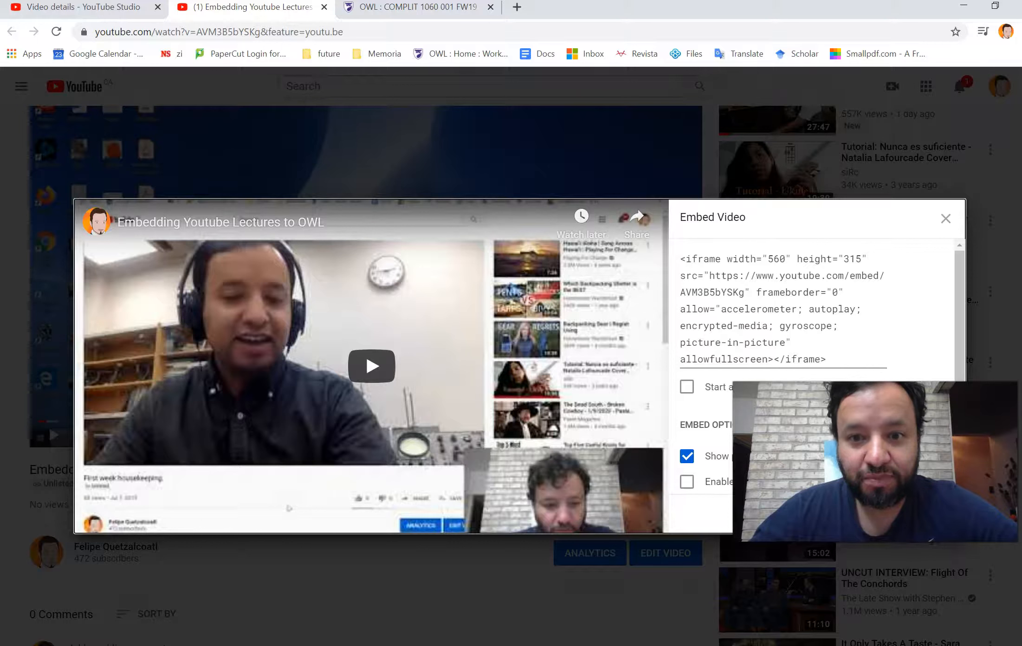
left_click(748, 332)
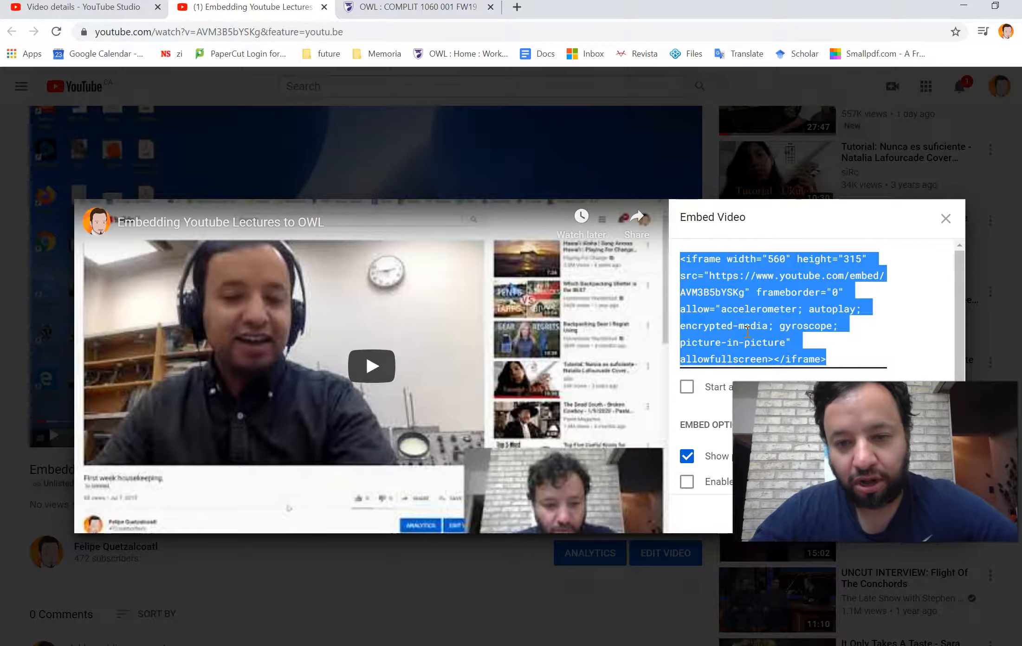
right_click(737, 295)
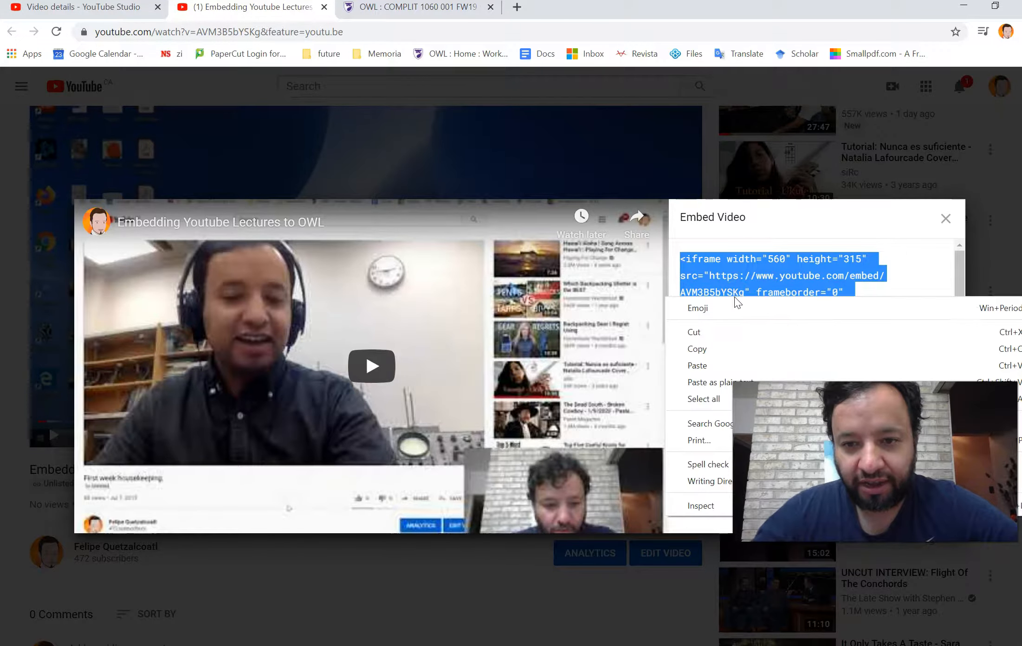
left_click(726, 349)
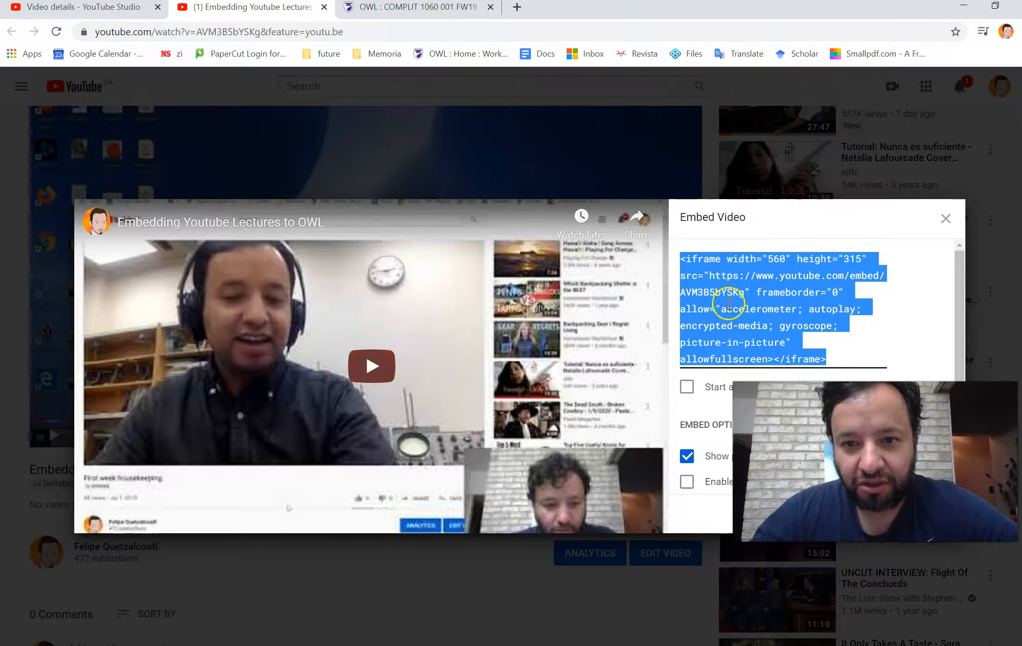
- Go to the Weeks page of the OWL course site and start adding a new text item
left_click(408, 10)
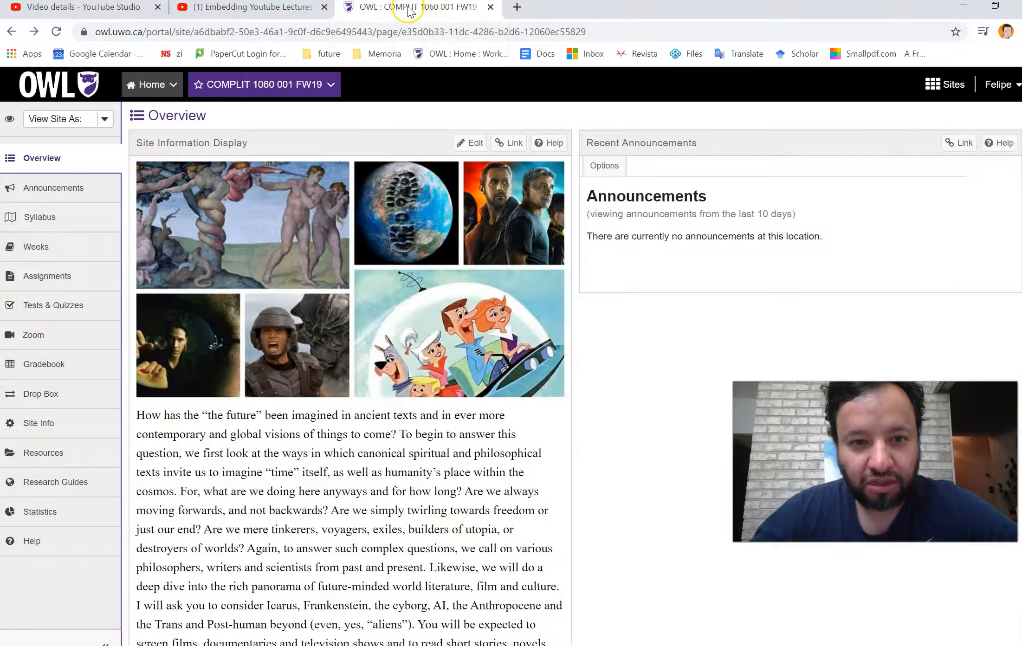
left_click(48, 251)
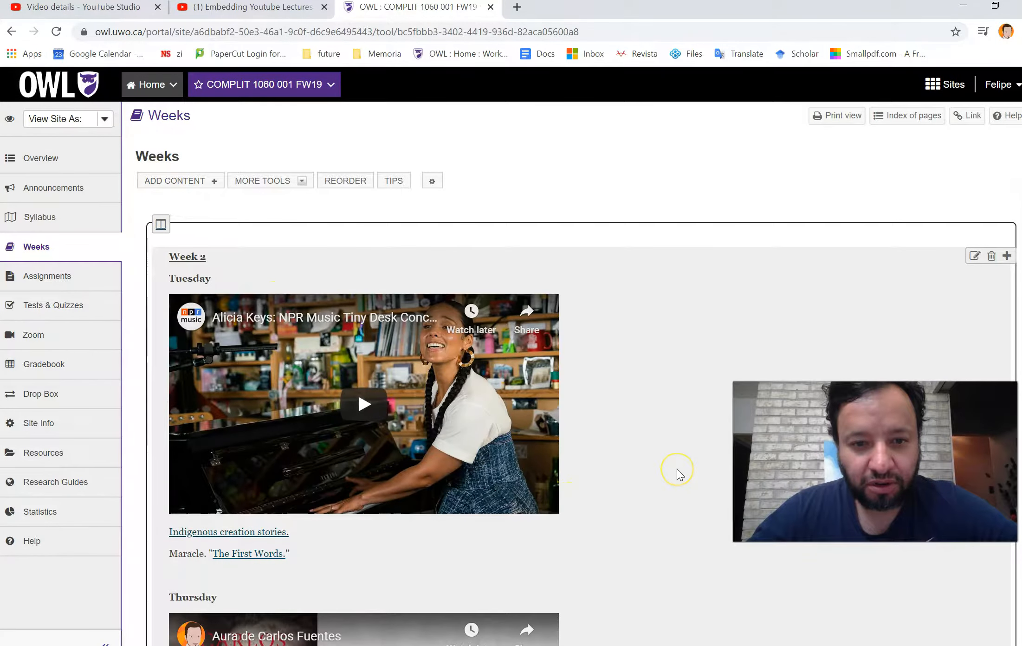
scroll(677, 470, "down", 5)
scroll(677, 470, "up", 4)
scroll(677, 470, "down", 5)
scroll(677, 470, "up", 6)
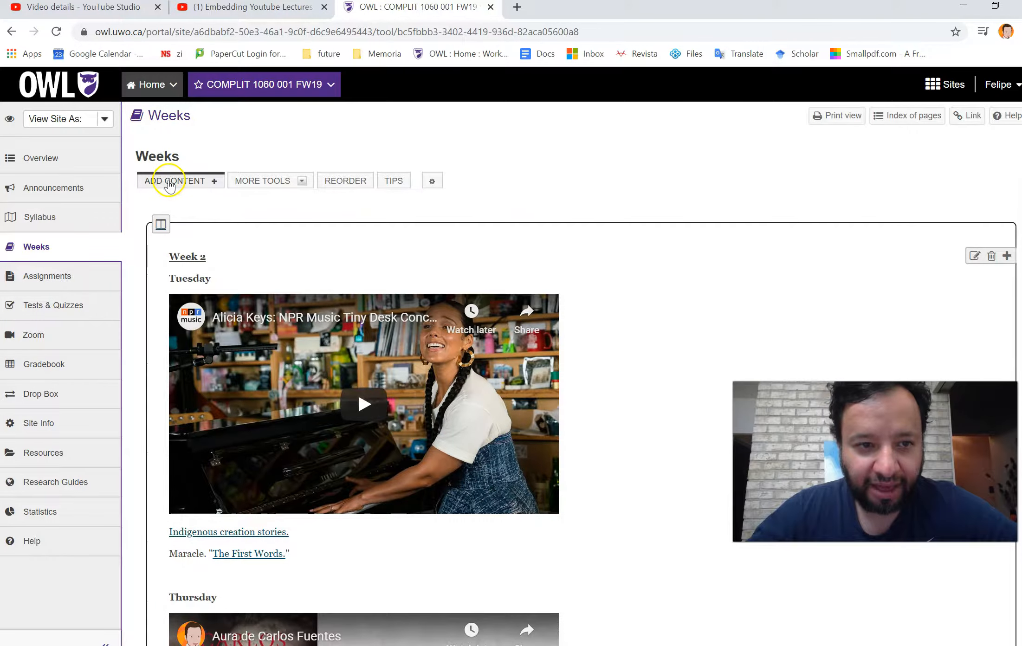
left_click(171, 185)
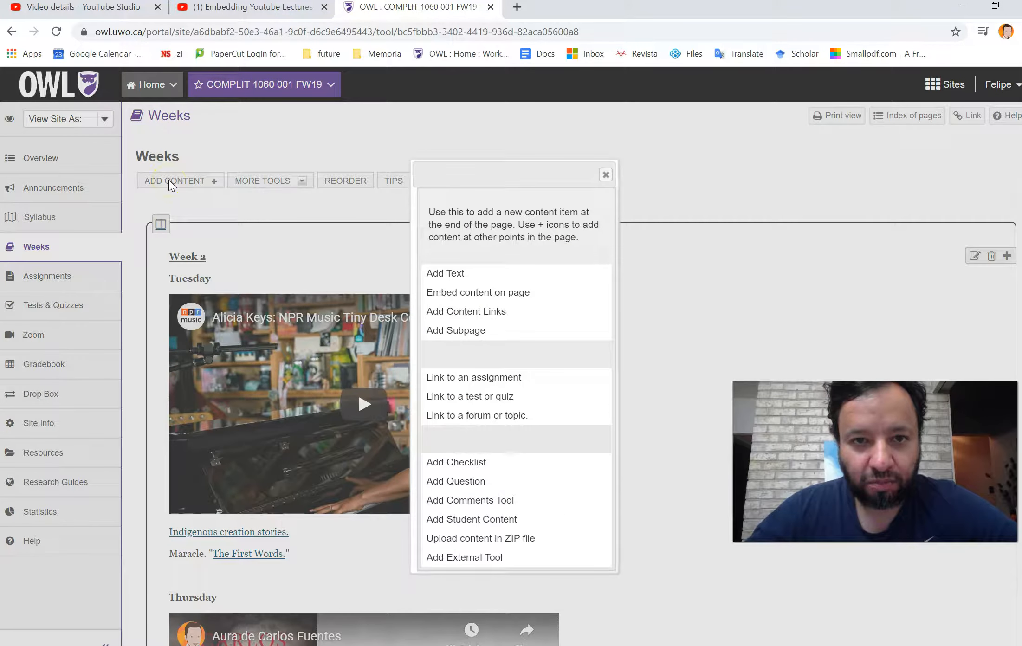
left_click(447, 274)
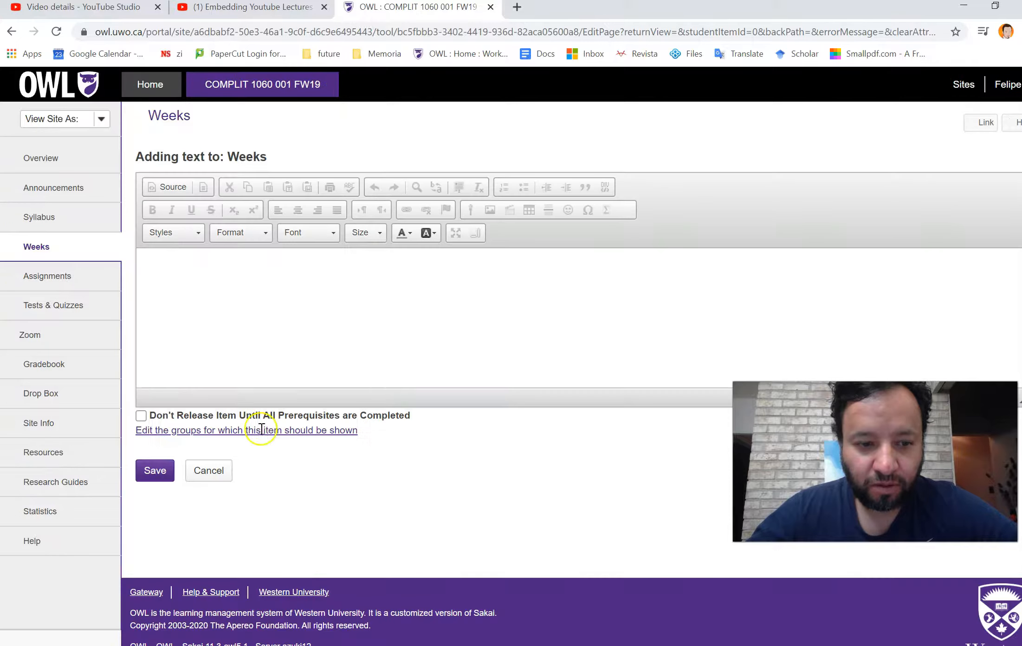
- Enter the lines Week 1 and Video Lecture in the text editor and start a new line
left_click(245, 312)
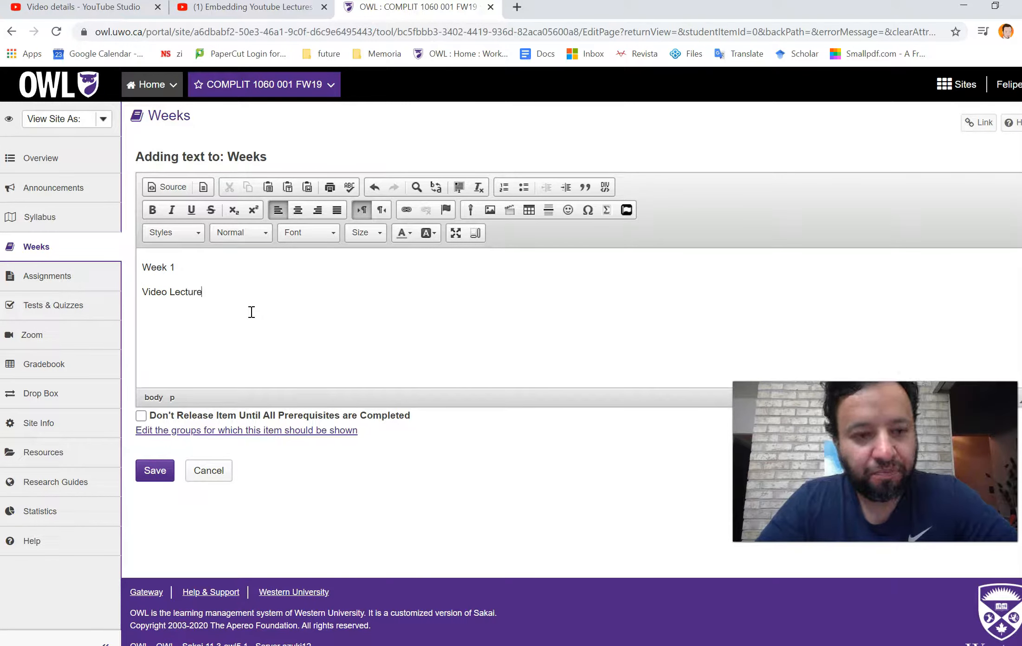
left_click_drag(201, 294, 132, 292)
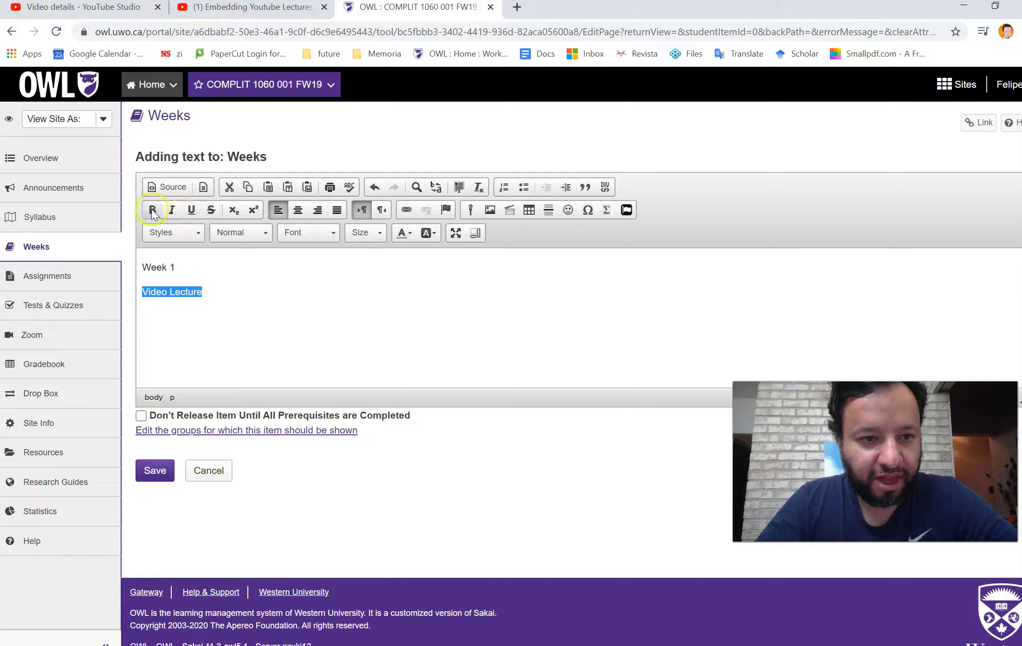
left_click(245, 299)
key("Return")
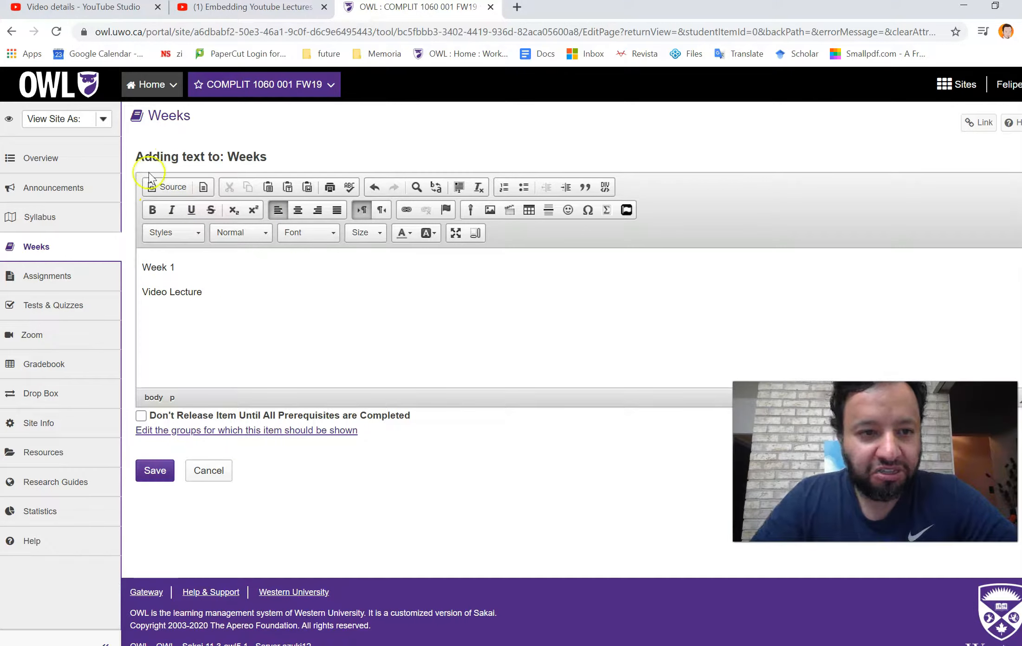
- Switch the editor to source view, paste the embed code below the text, and save the item
left_click(162, 187)
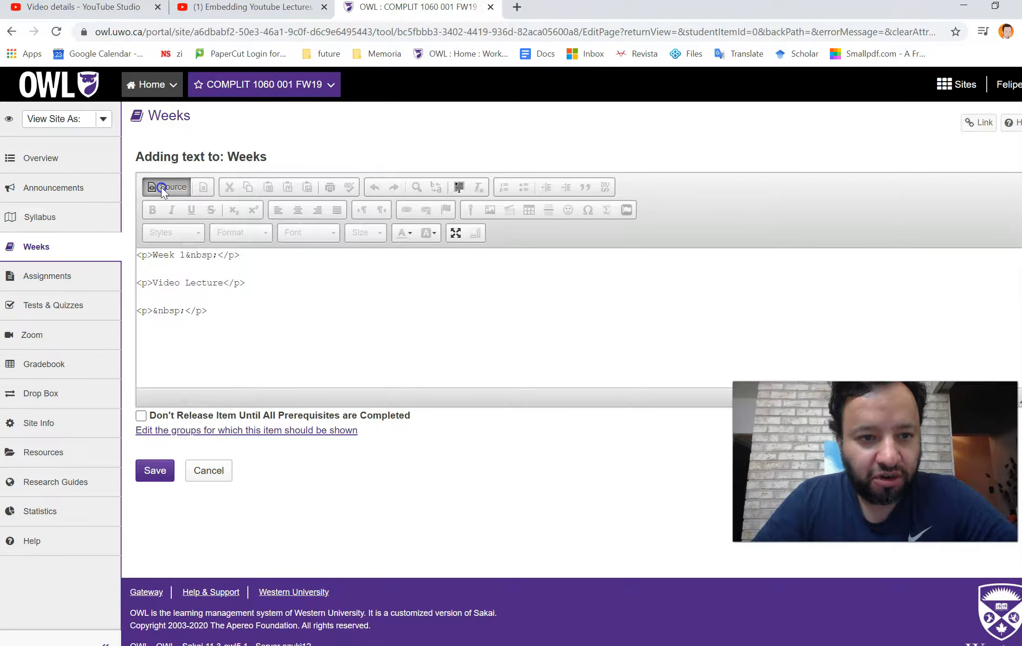
left_click(252, 312)
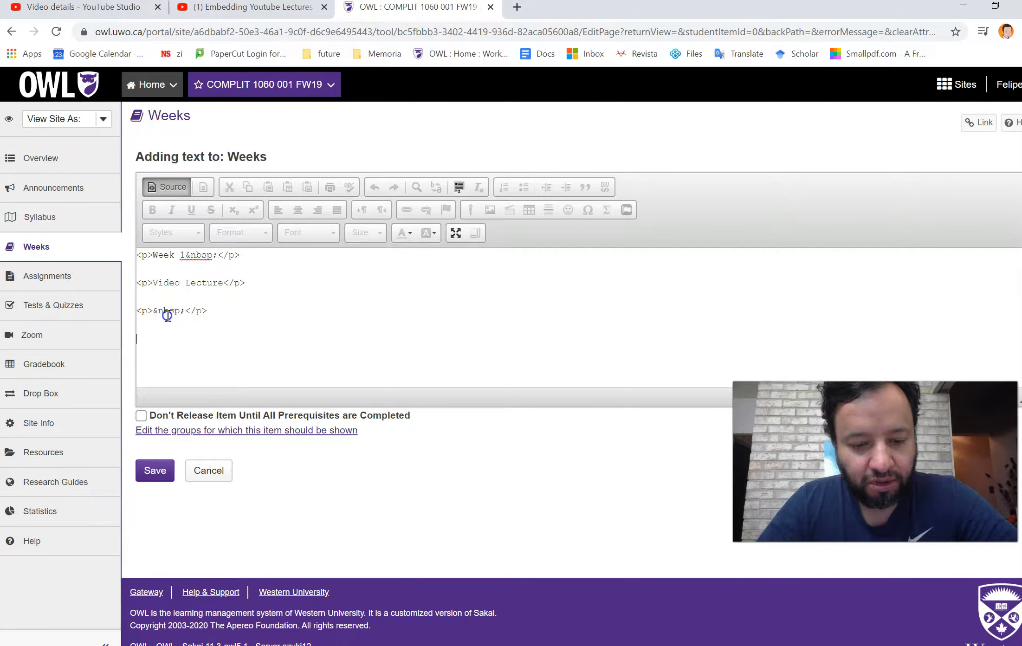
key("ctrl+v")
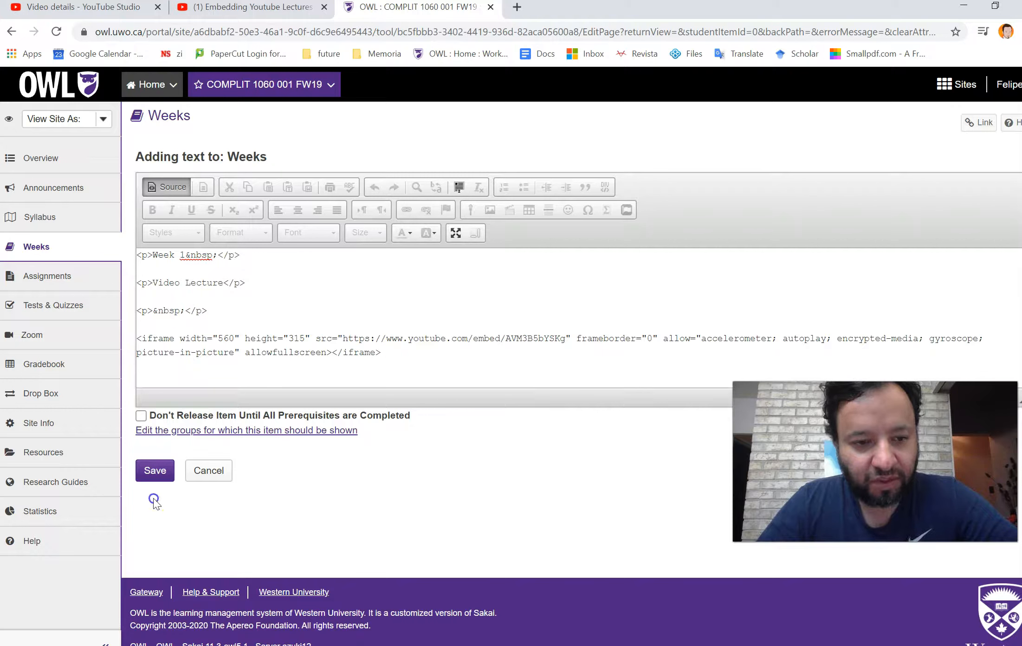
left_click(153, 481)
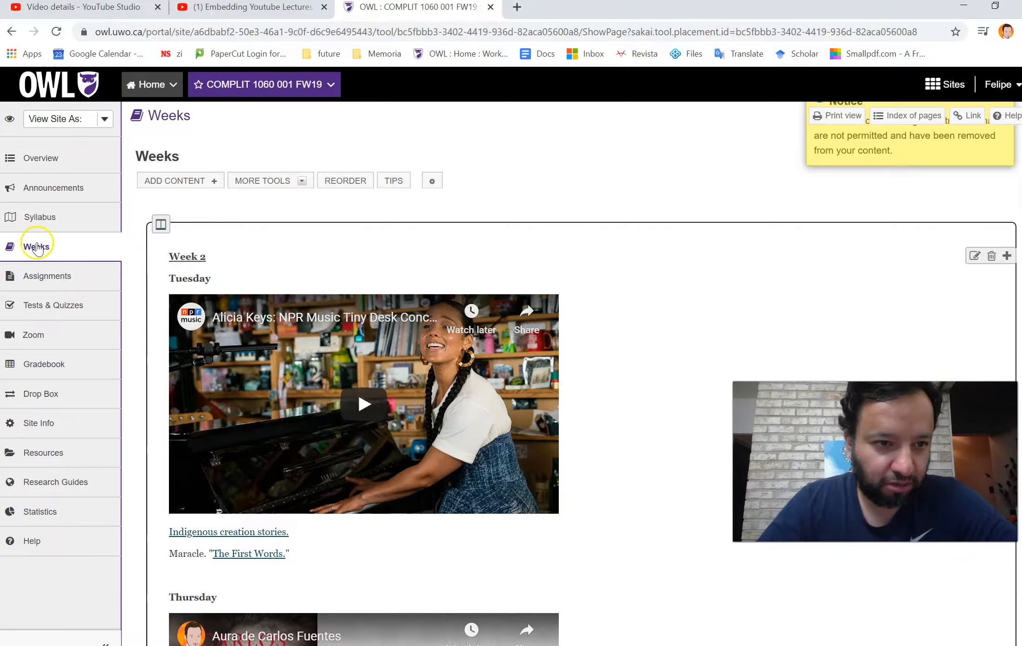
- Play the embedded lecture video on the Weeks page in fullscreen to test it, then exit fullscreen
scroll(561, 252, "down", 20)
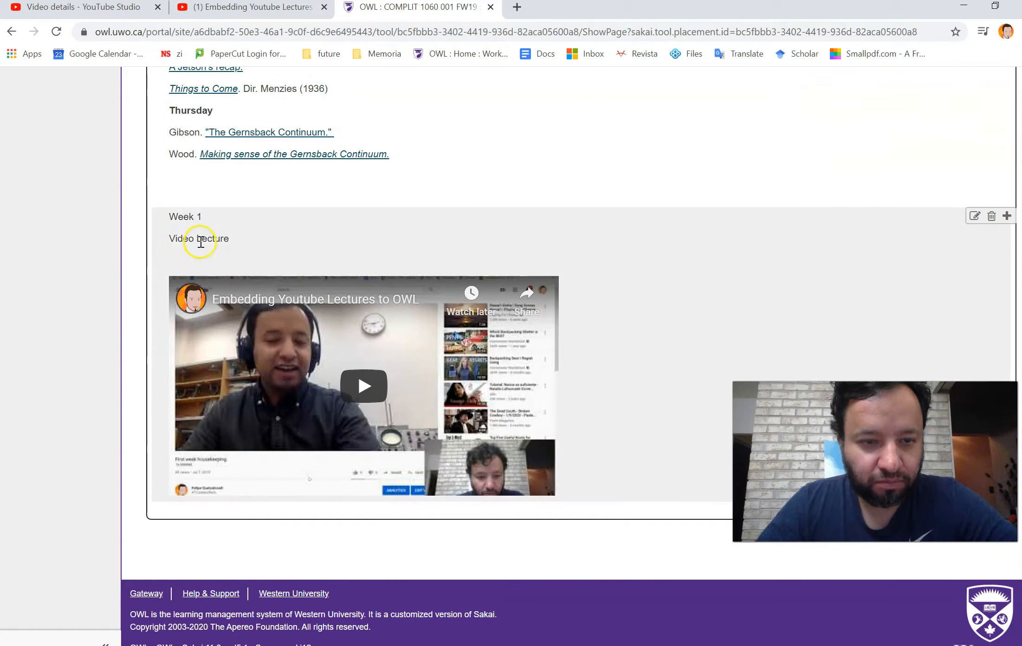
left_click(361, 387)
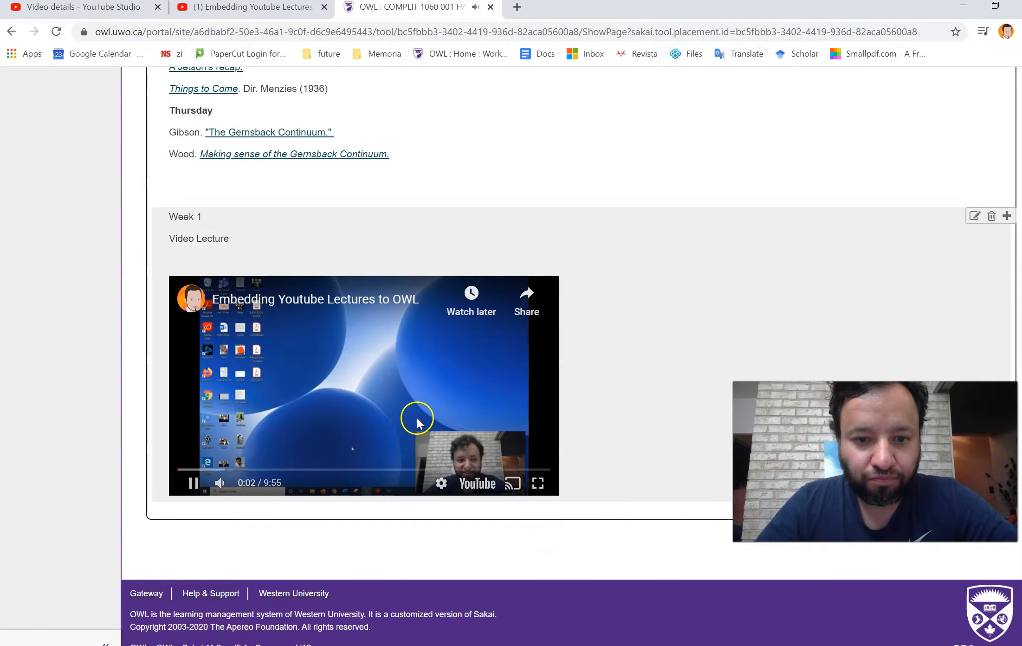
left_click(538, 486)
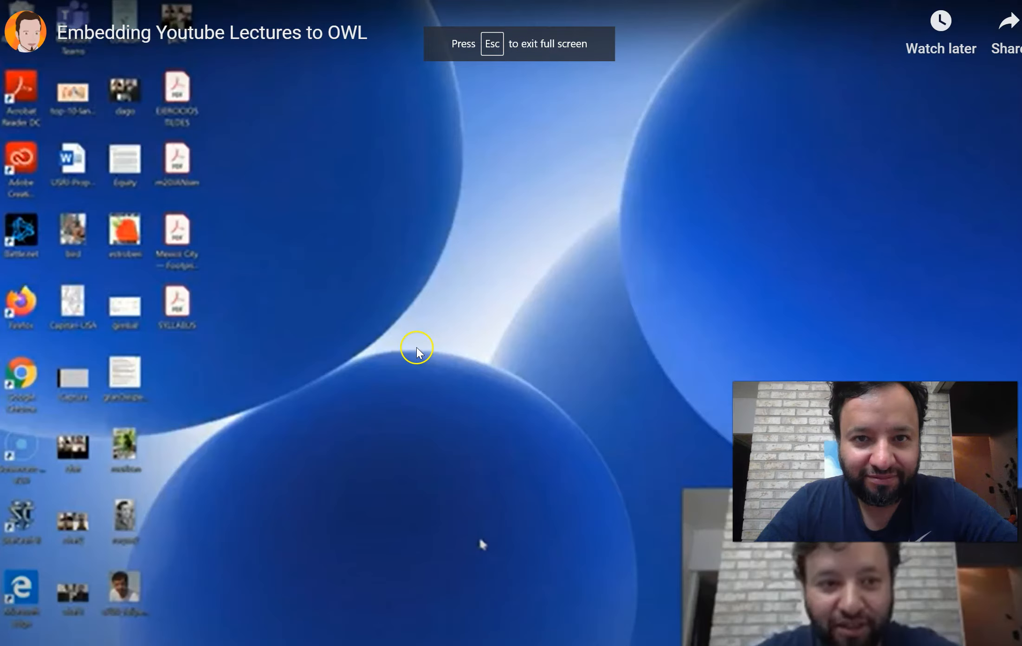
left_click(482, 544)
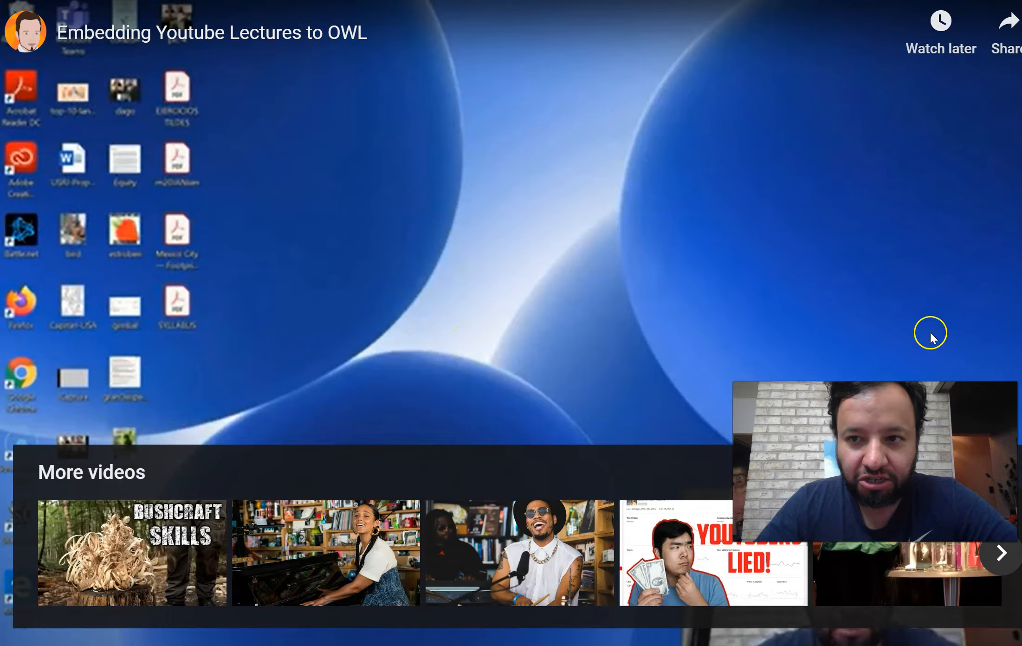
key("space")
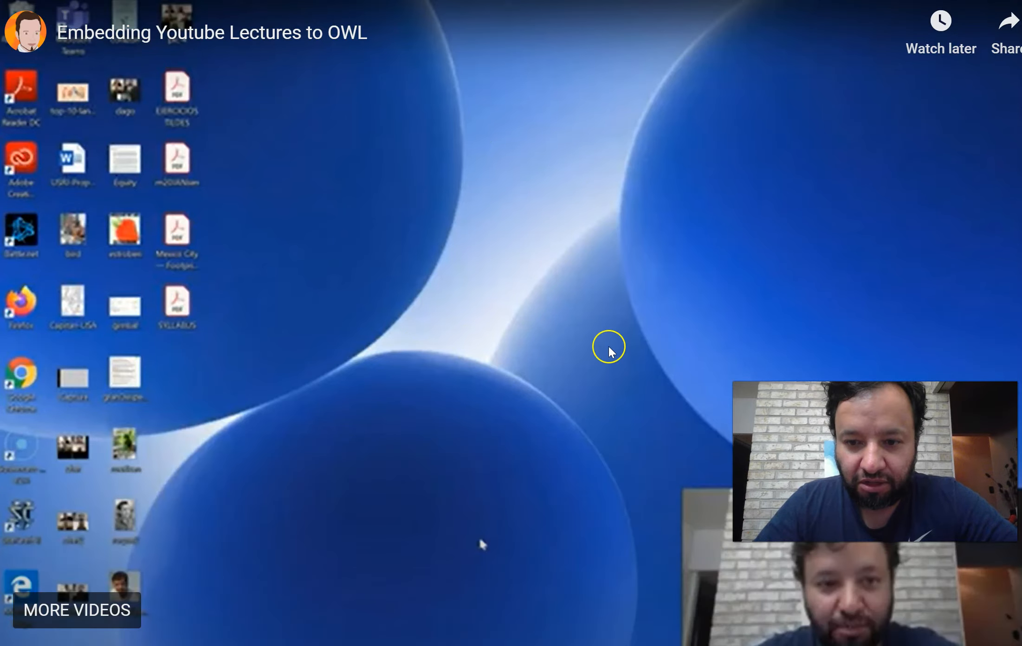
key("Escape")
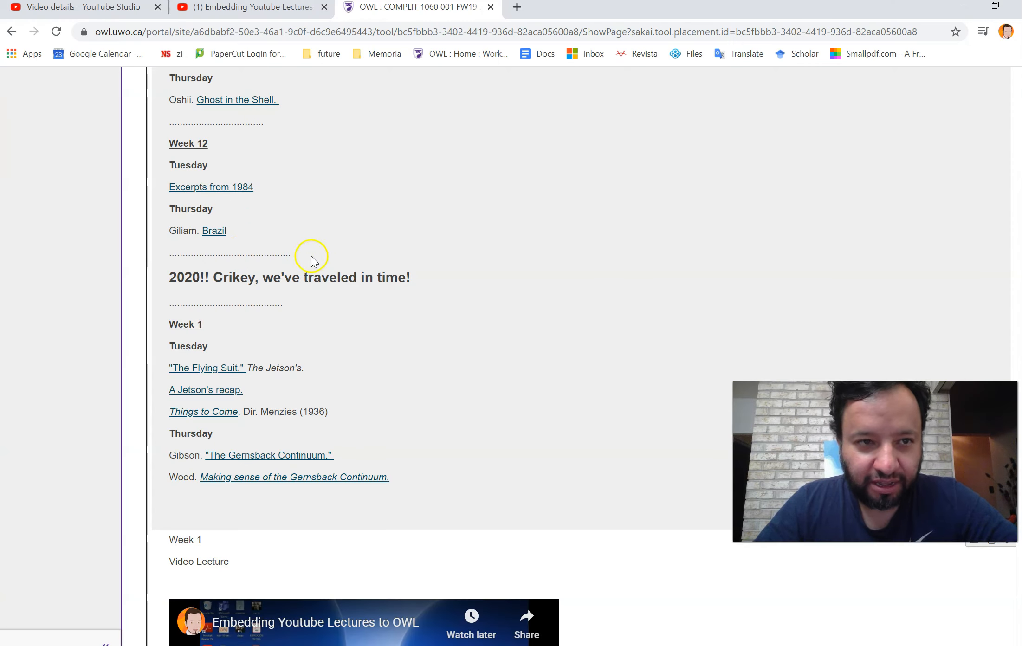
scroll(367, 327, "down", 6)
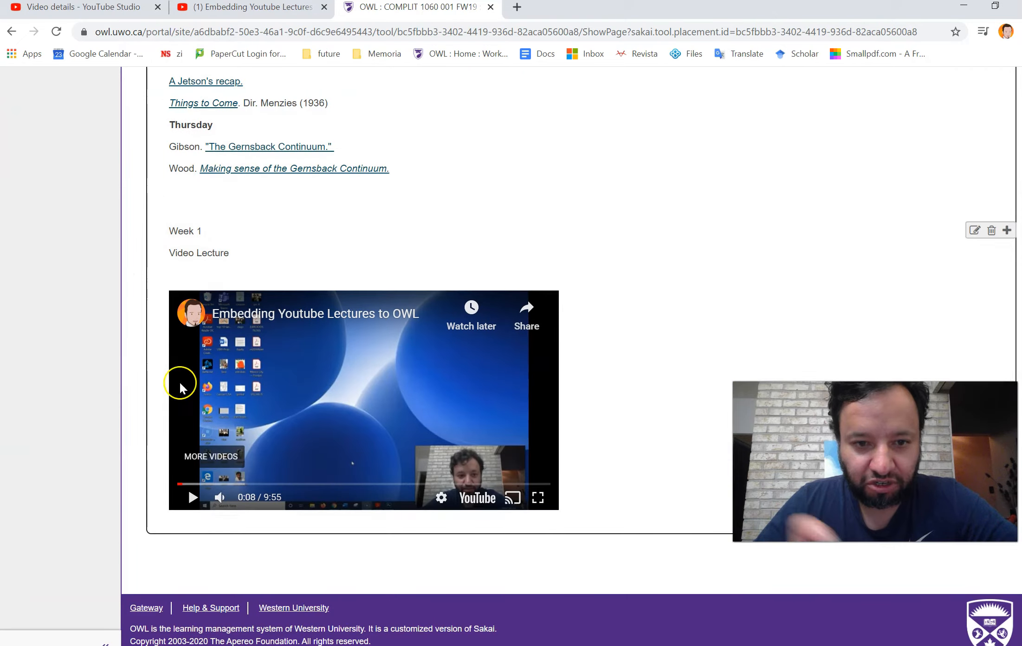
scroll(707, 396, "up", 2)
scroll(708, 395, "down", 3)
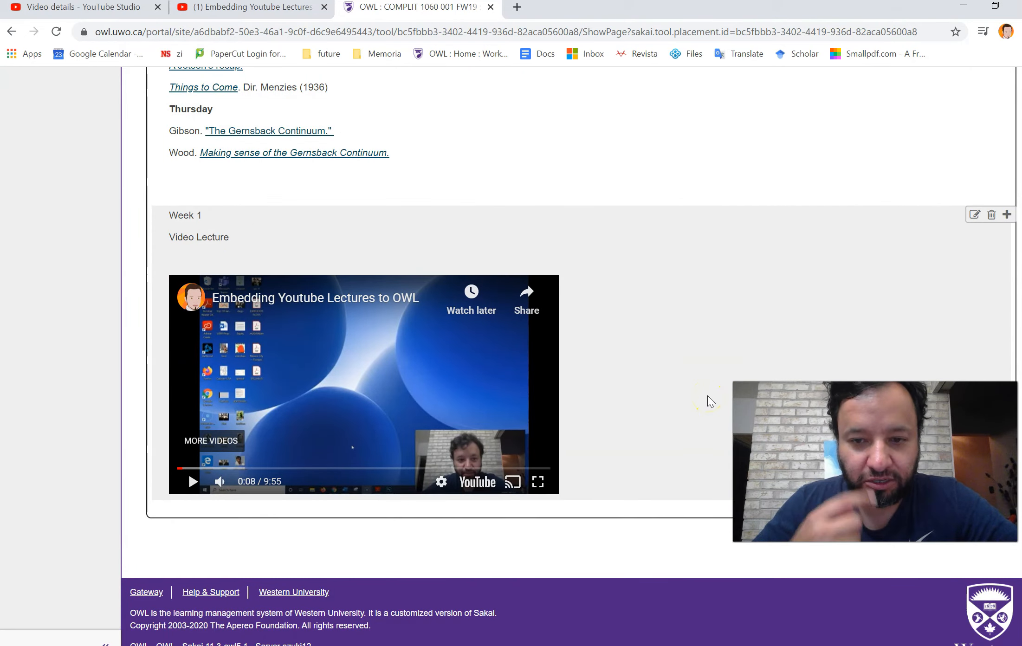